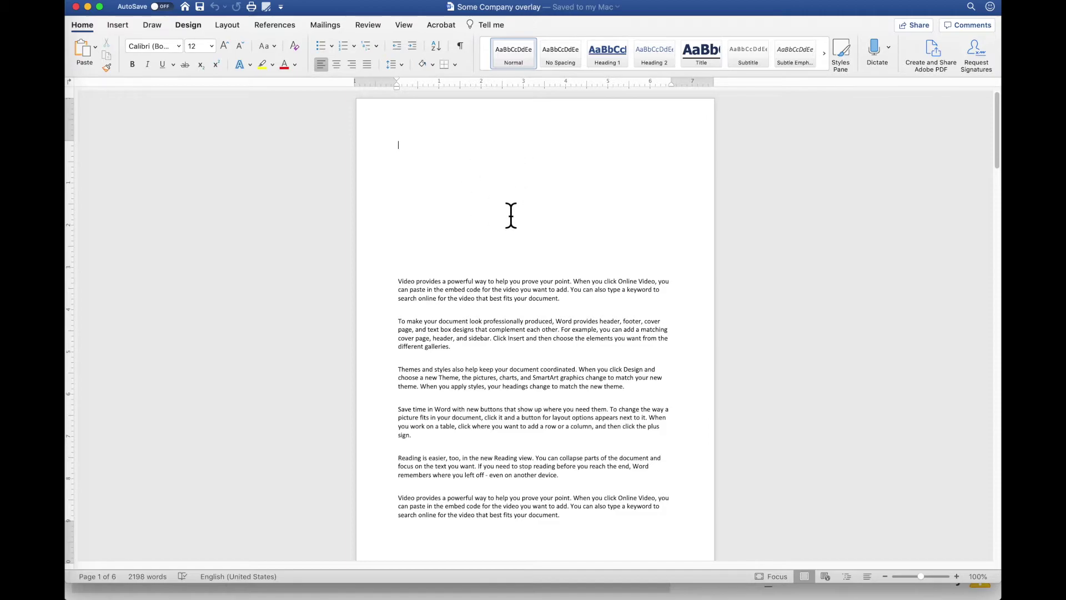
pyautogui.scroll(-5, 510, 214)
pyautogui.scroll(-5, 511, 214)
pyautogui.scroll(-5, 510, 213)
pyautogui.scroll(-5, 511, 214)
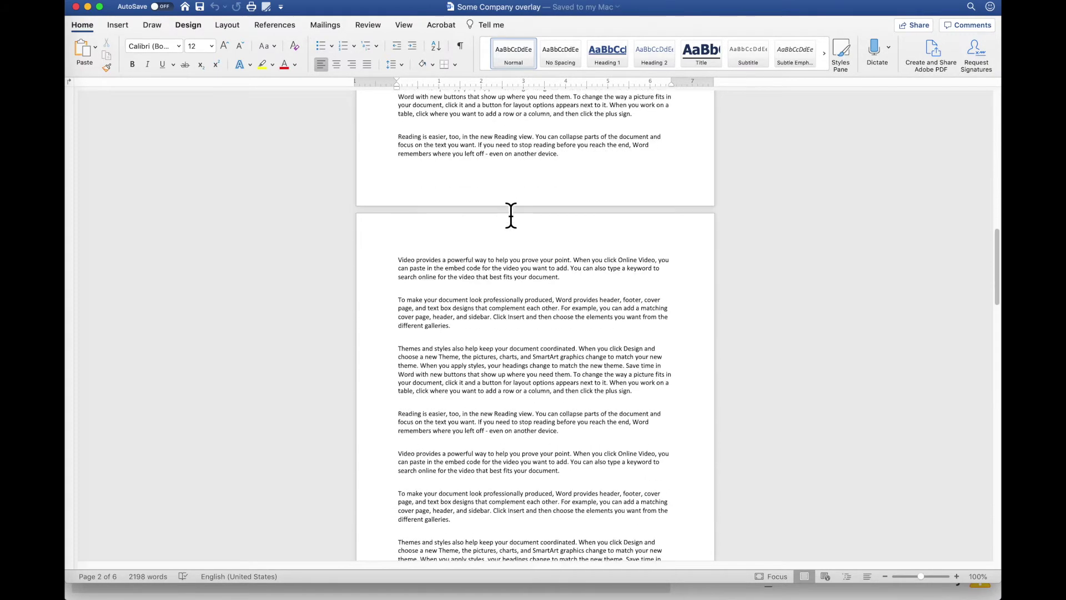
pyautogui.scroll(-3, 511, 214)
pyautogui.scroll(5, 510, 214)
pyautogui.scroll(5, 511, 213)
pyautogui.scroll(5, 510, 215)
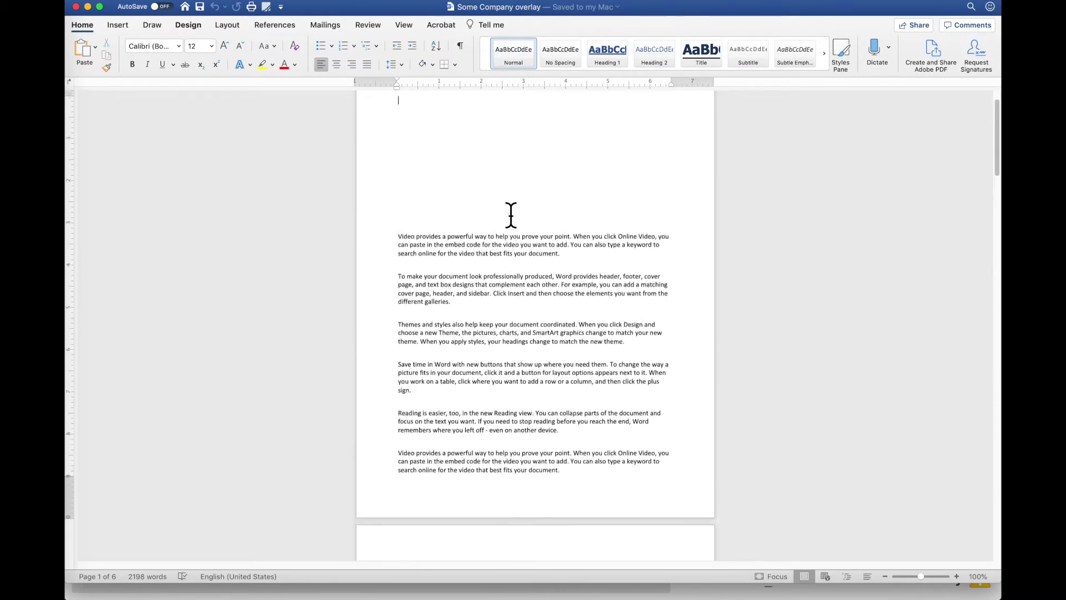
pyautogui.scroll(2, 510, 215)
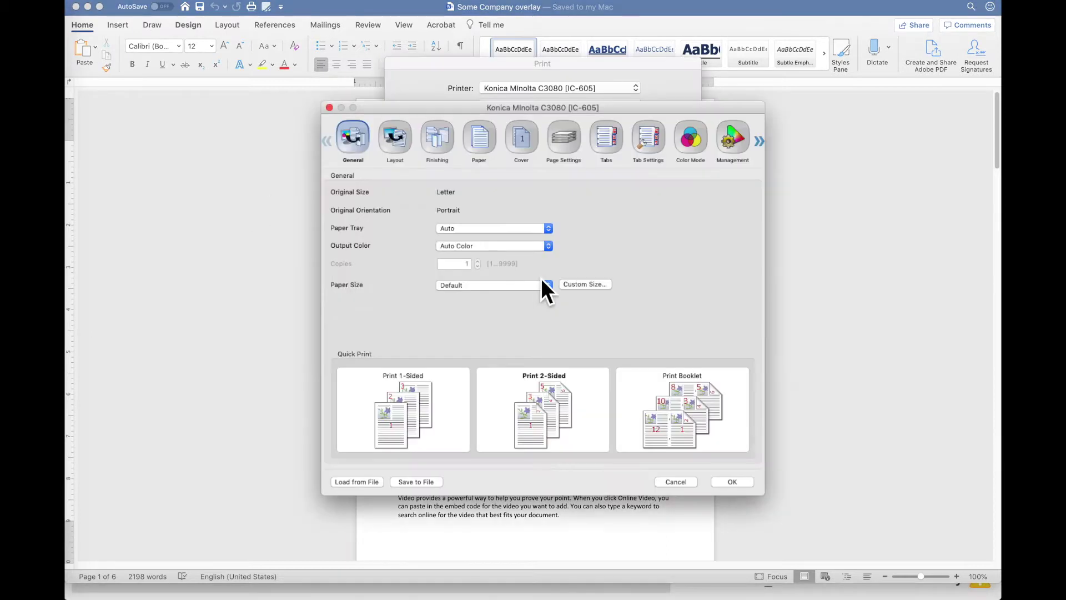
# - Bring up the Forms overlay settings and check the stored forms list without choosing one
pyautogui.click(760, 144)
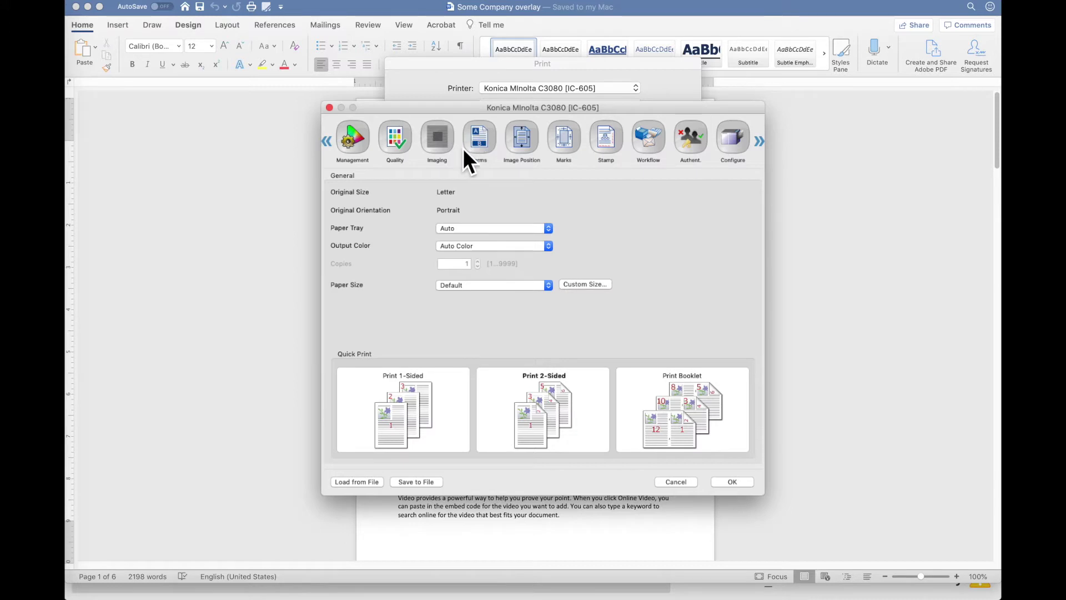
pyautogui.click(482, 141)
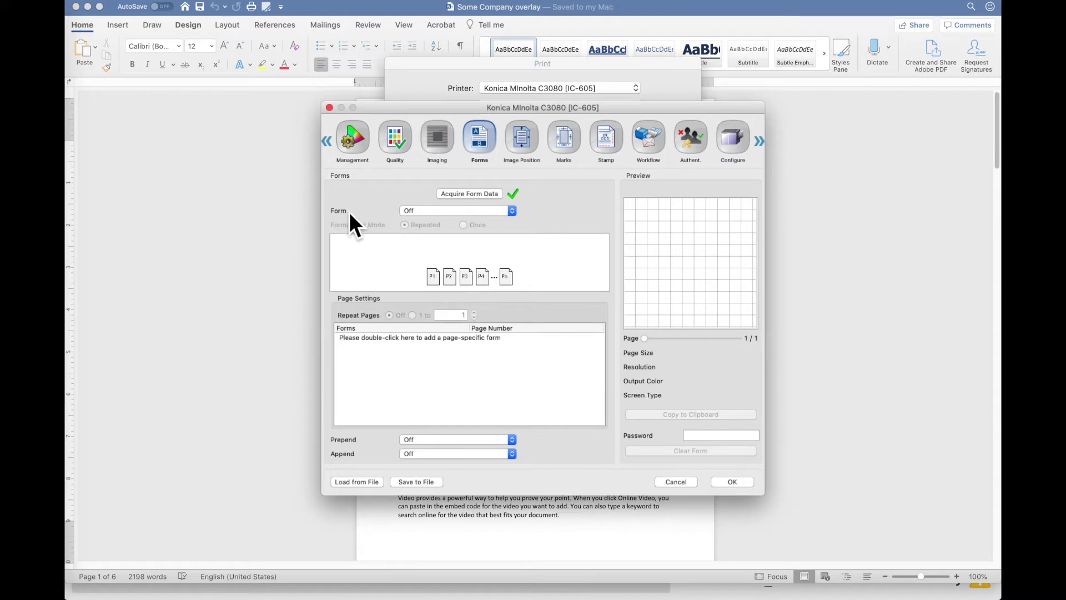
pyautogui.click(510, 211)
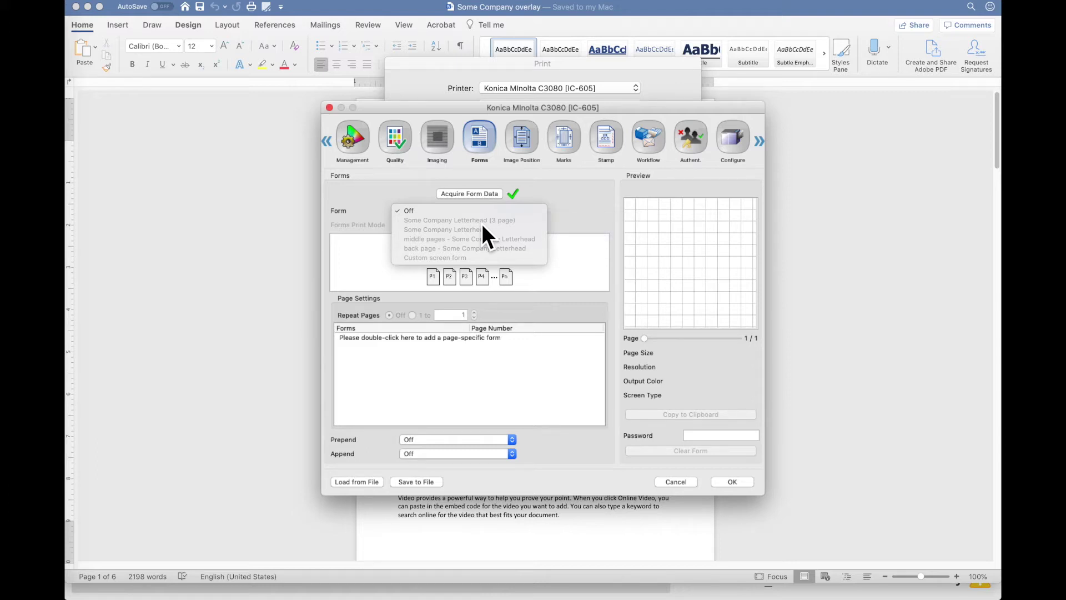
pyautogui.click(434, 182)
# - Change the Imaging resolution from 600 to 1200 dpi, then return to the stored forms list
pyautogui.click(446, 136)
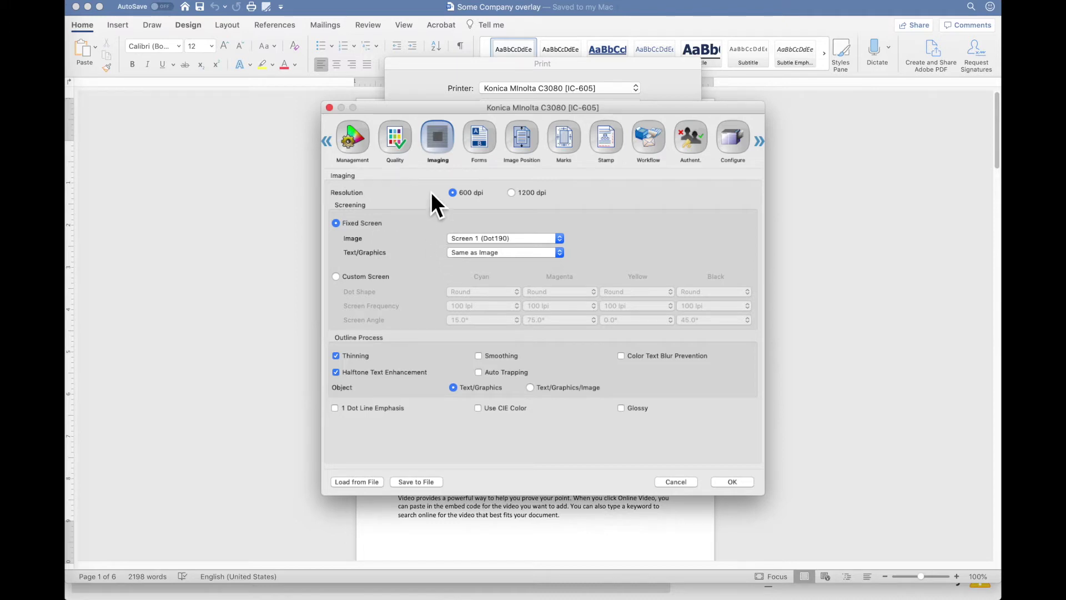
pyautogui.click(519, 197)
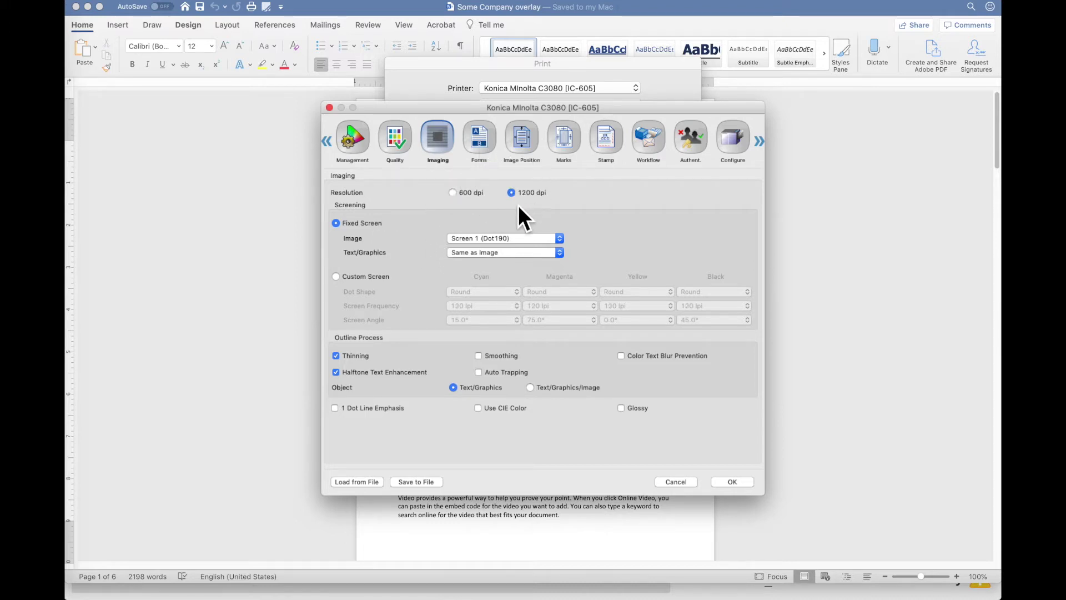
pyautogui.click(481, 140)
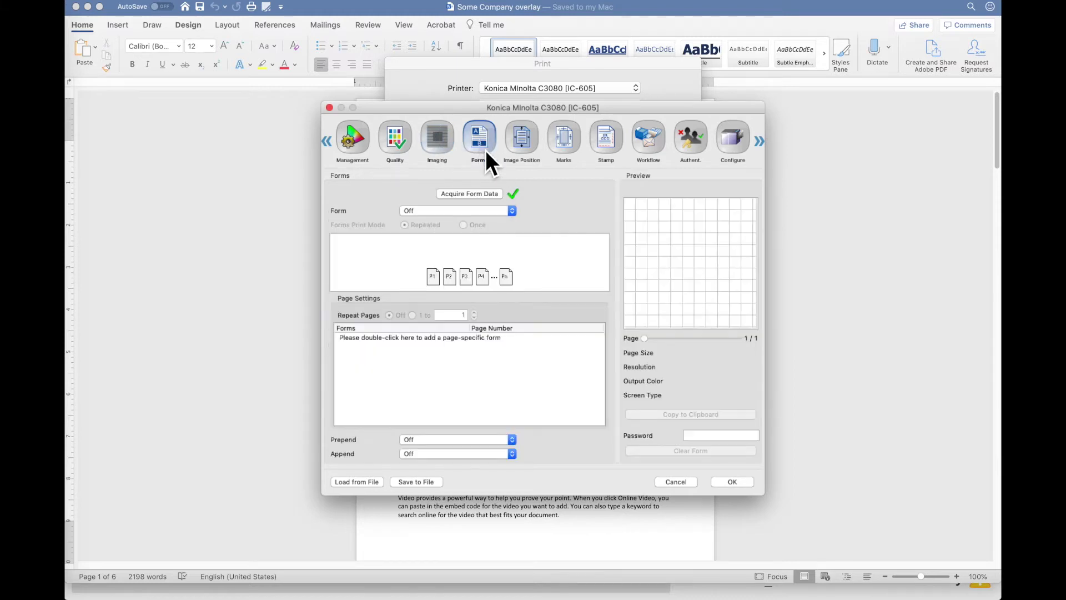
pyautogui.click(511, 211)
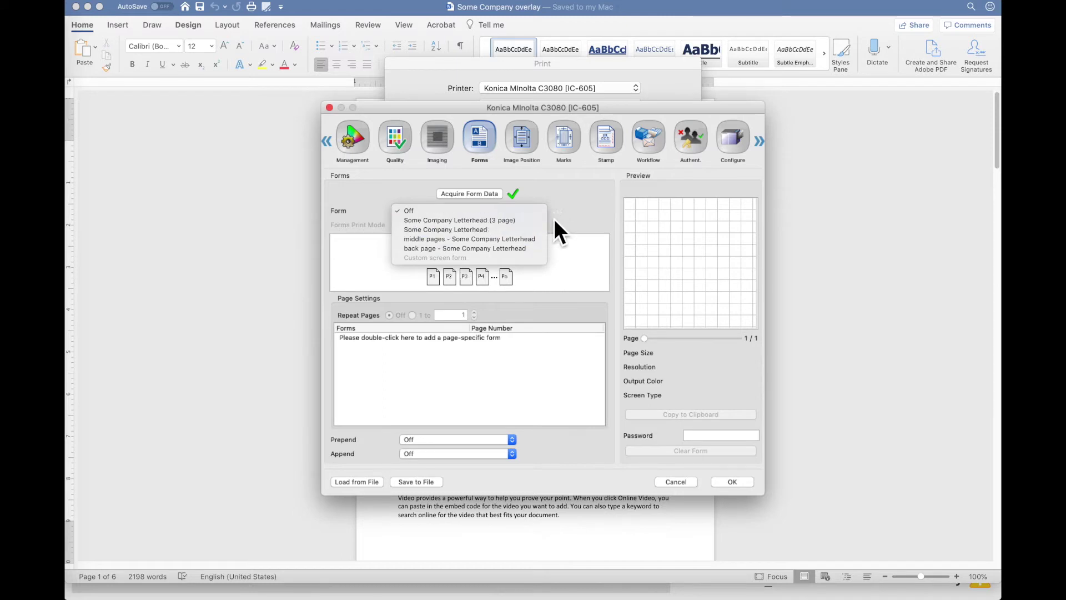
# - Apply Some Company Letterhead (3 page) and preview its pages 2 and 3
pyautogui.click(476, 223)
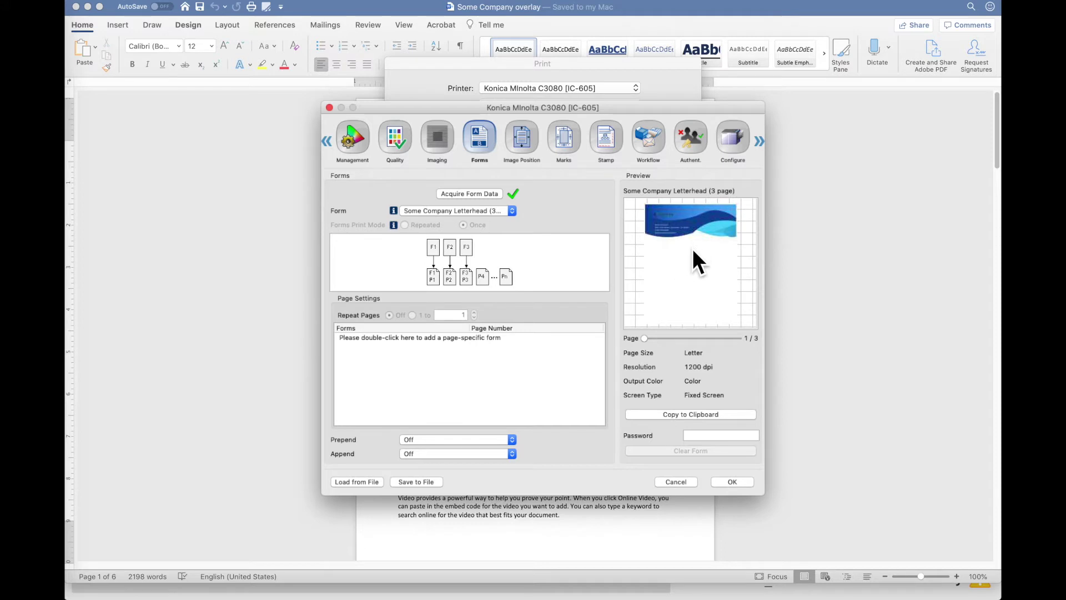
pyautogui.click(739, 341)
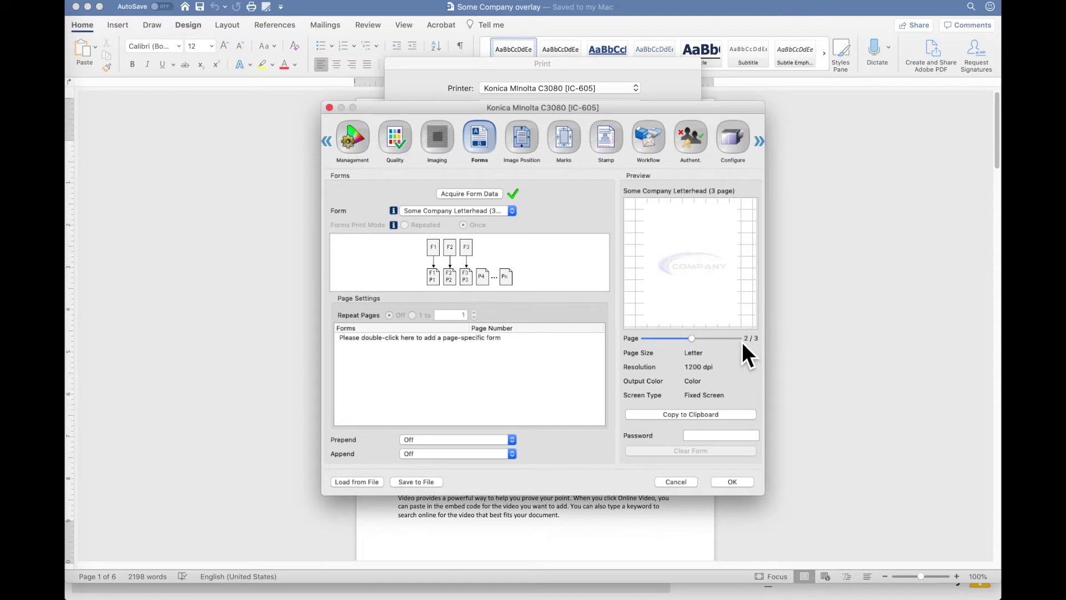
pyautogui.click(743, 342)
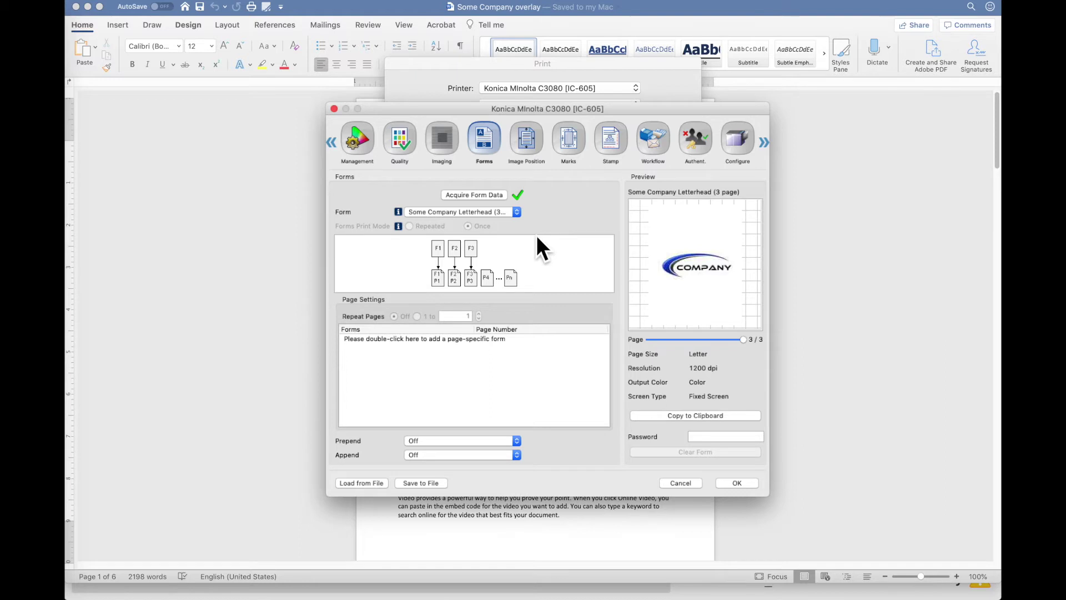
pyautogui.click(519, 213)
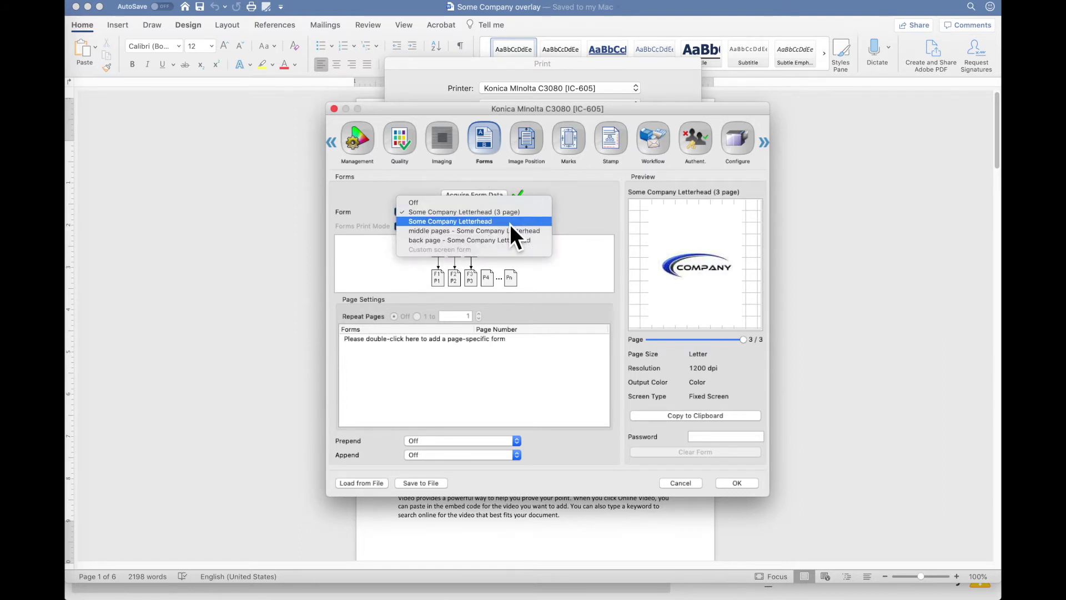
# - Try the single-page Some Company Letterhead printed Once, then set the Form to Off
pyautogui.click(510, 225)
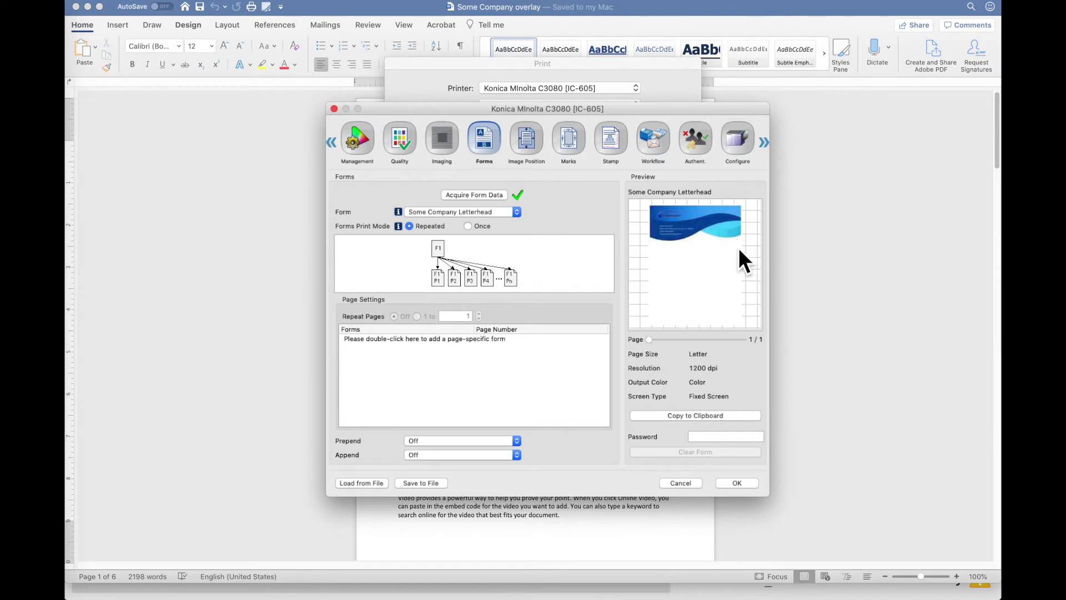
pyautogui.click(473, 228)
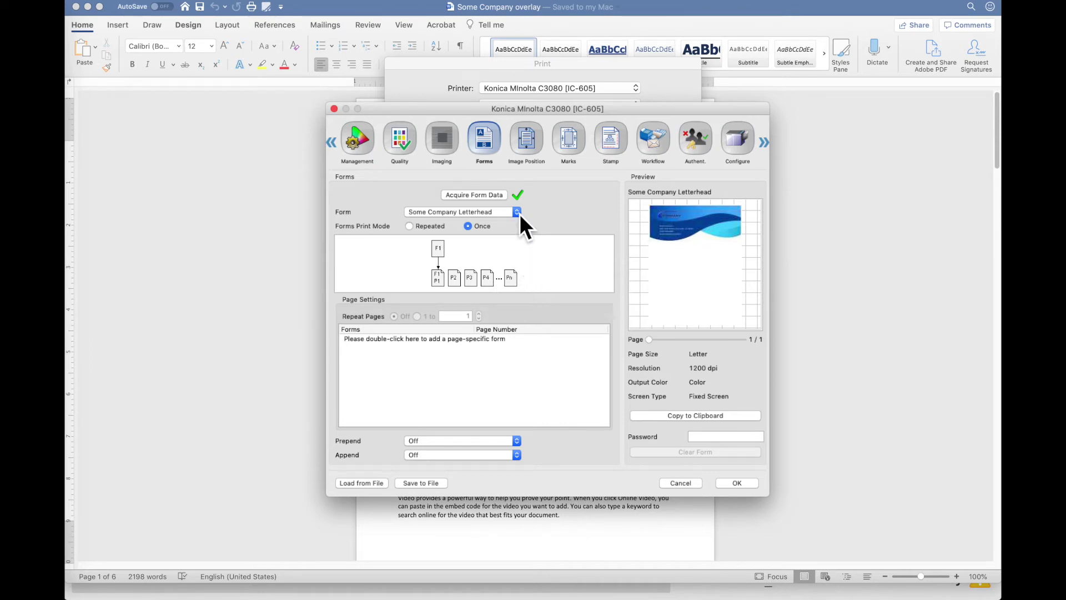
pyautogui.click(520, 214)
pyautogui.click(465, 196)
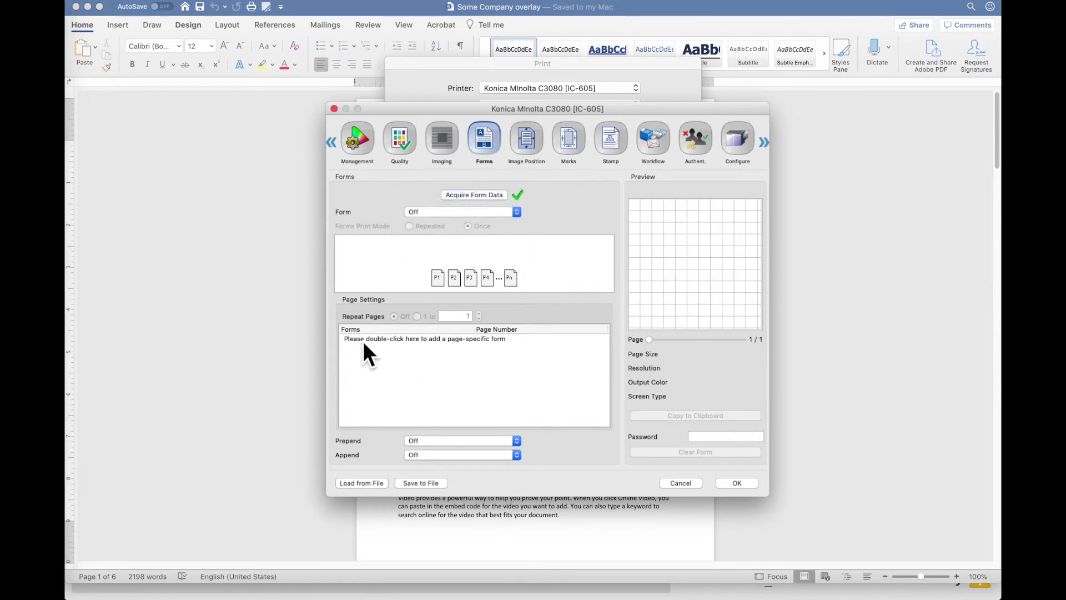
pyautogui.doubleClick(411, 341)
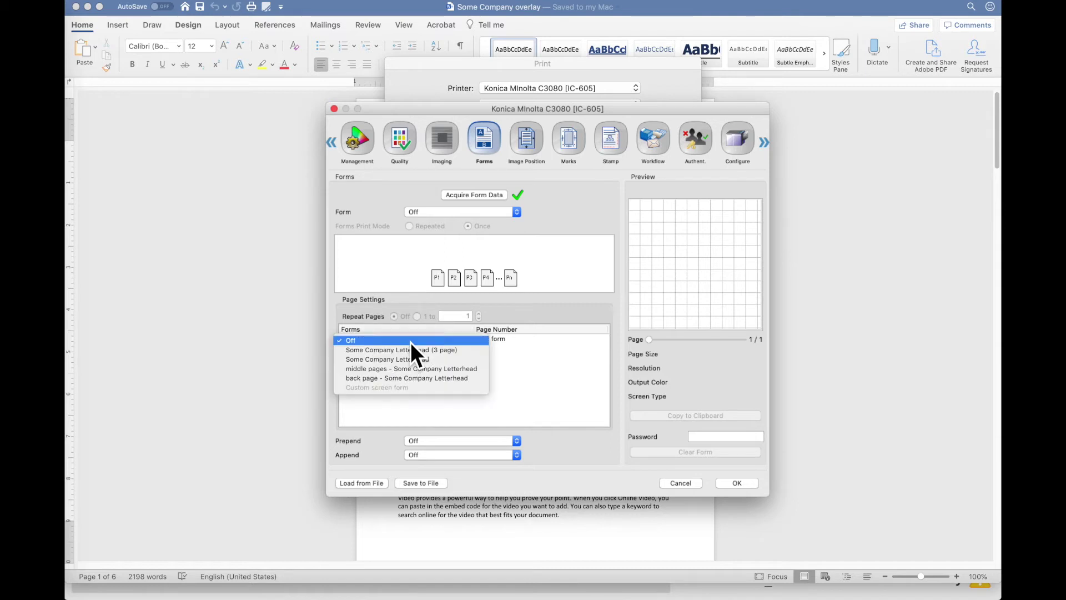
# - Assign Some Company Letterhead as the page-specific form for page 1
pyautogui.click(440, 363)
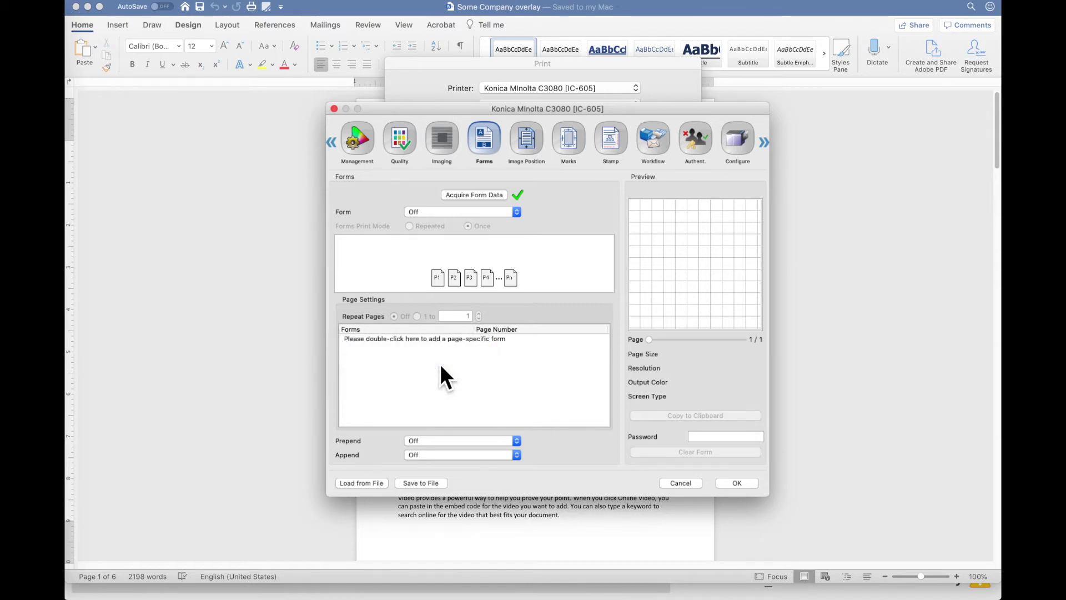
pyautogui.doubleClick(498, 339)
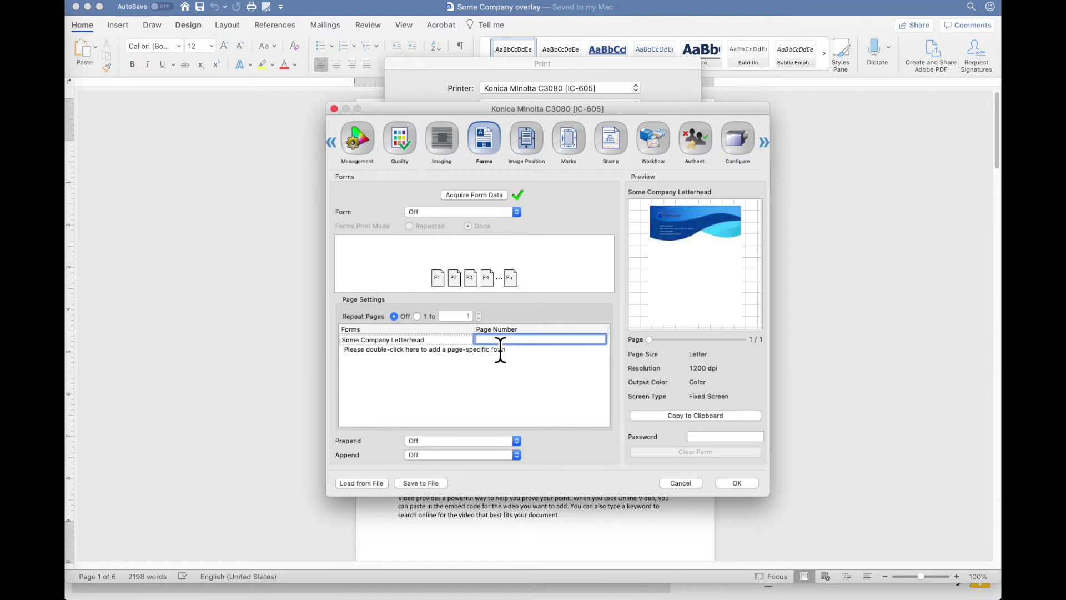
pyautogui.write('1')
pyautogui.click(436, 374)
# - Add the middle pages letterhead as a page form for pages 2-5
pyautogui.doubleClick(428, 350)
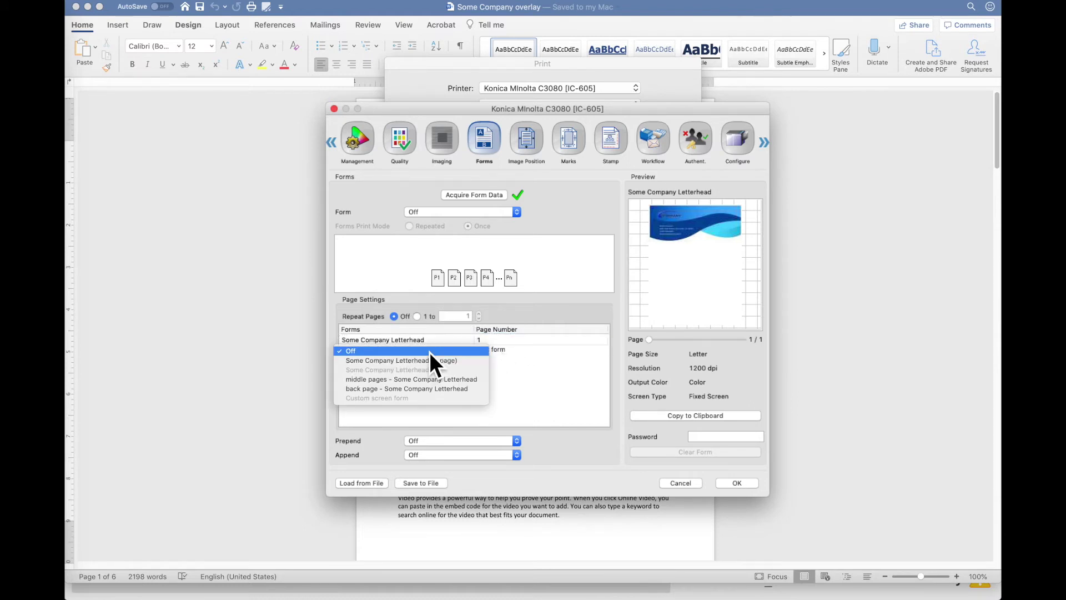
pyautogui.click(412, 382)
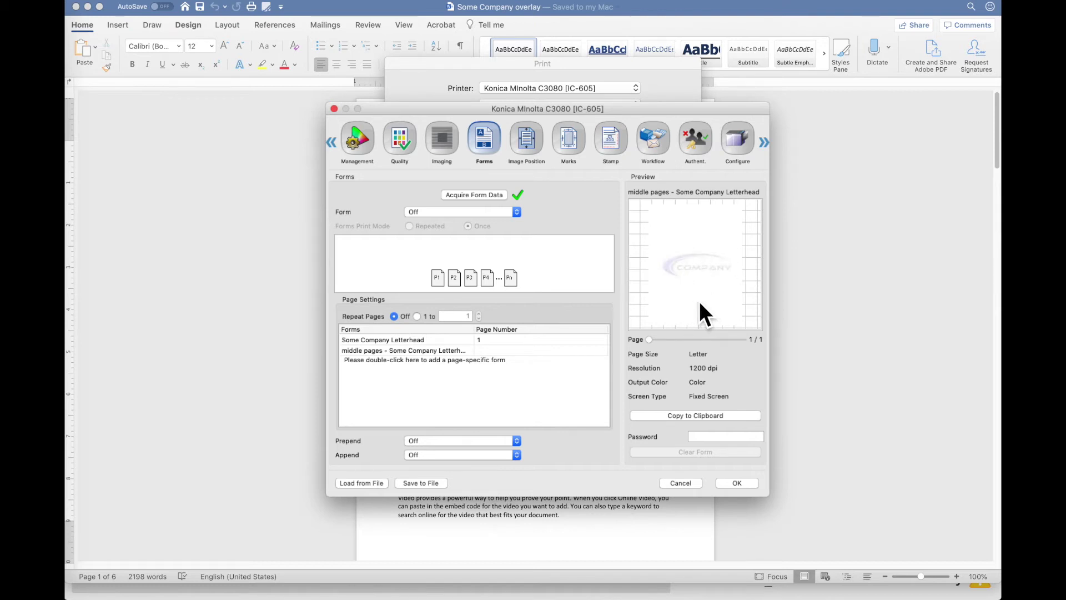
pyautogui.doubleClick(497, 350)
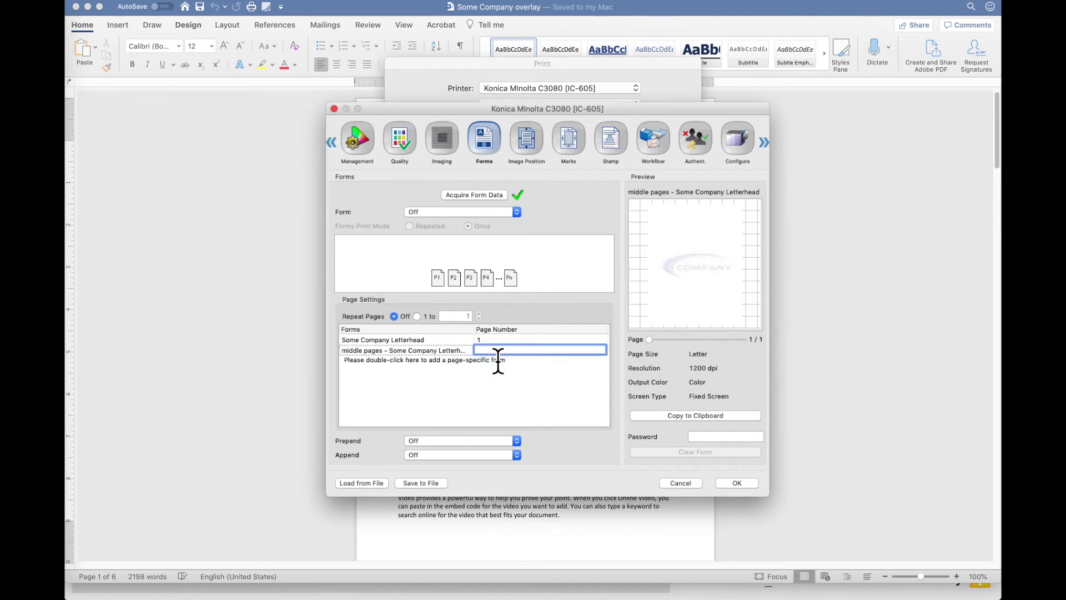
pyautogui.write('2-5')
pyautogui.click(488, 387)
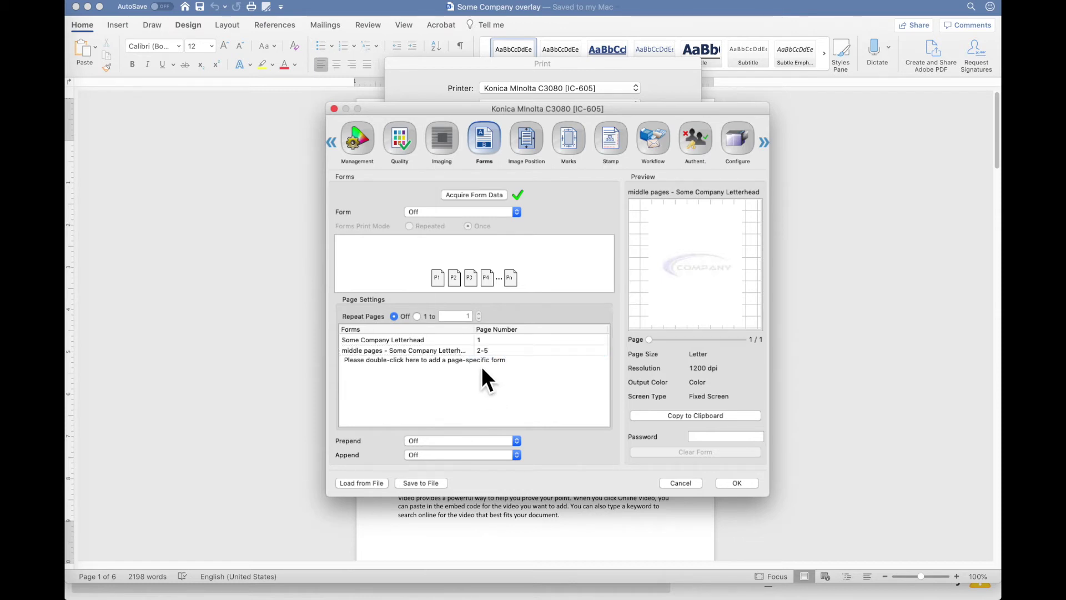
# - Add the back page letterhead as a page form for page 6
pyautogui.doubleClick(484, 362)
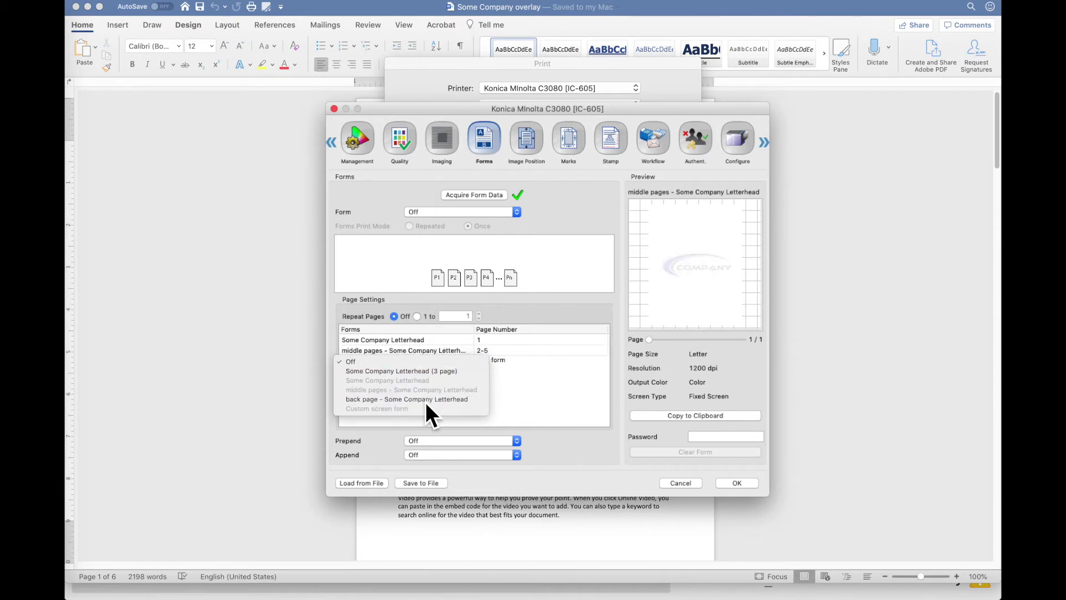
pyautogui.click(426, 399)
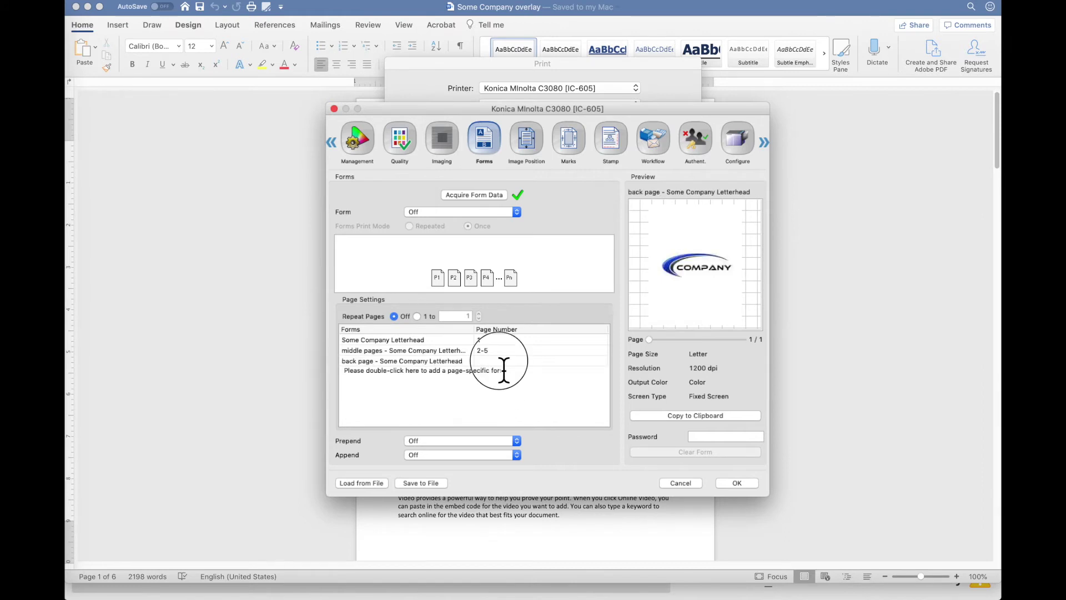
pyautogui.click(503, 366)
pyautogui.write('6')
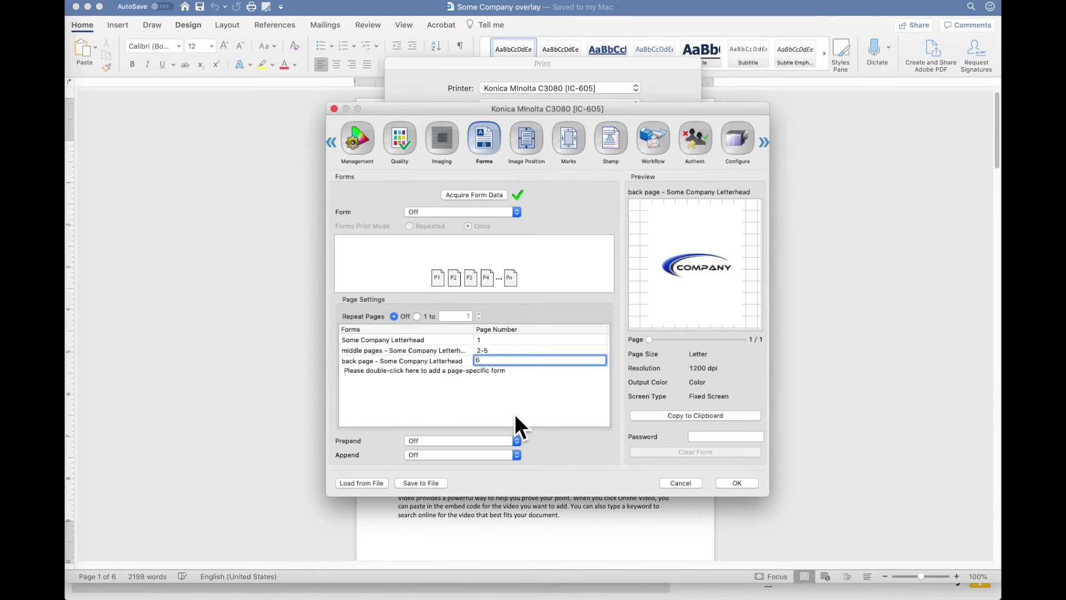
pyautogui.click(518, 406)
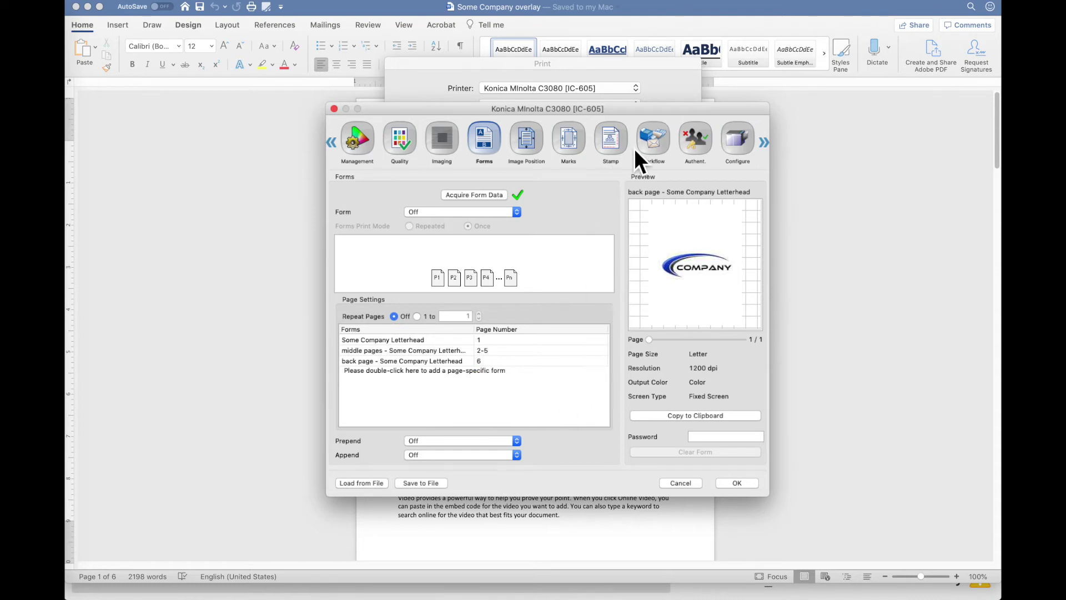
# - Change the Workflow output method from Print to Hold
pyautogui.click(660, 144)
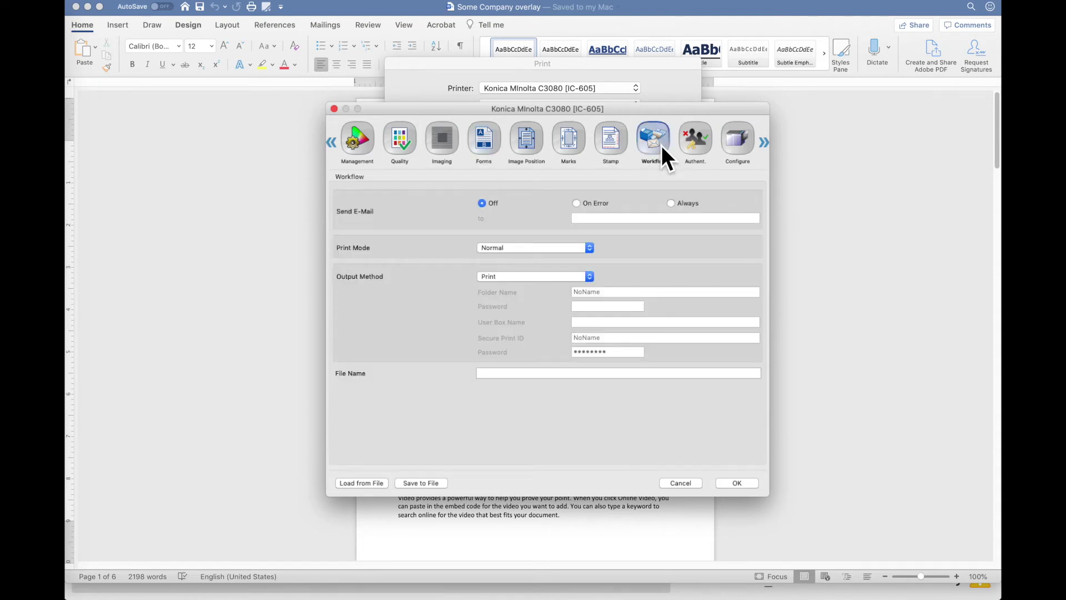
pyautogui.click(551, 277)
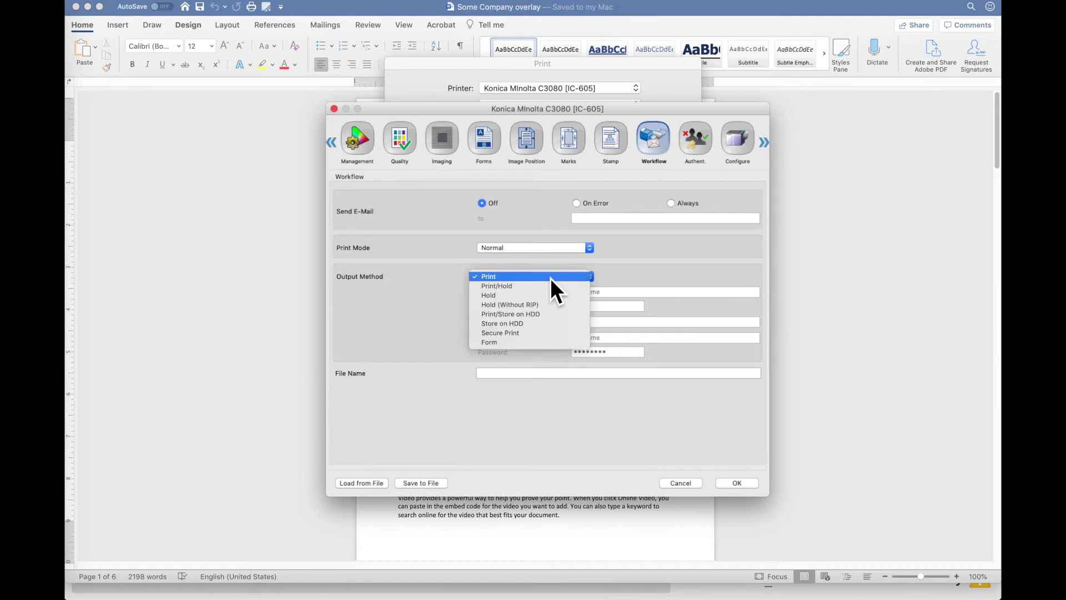
pyautogui.click(543, 295)
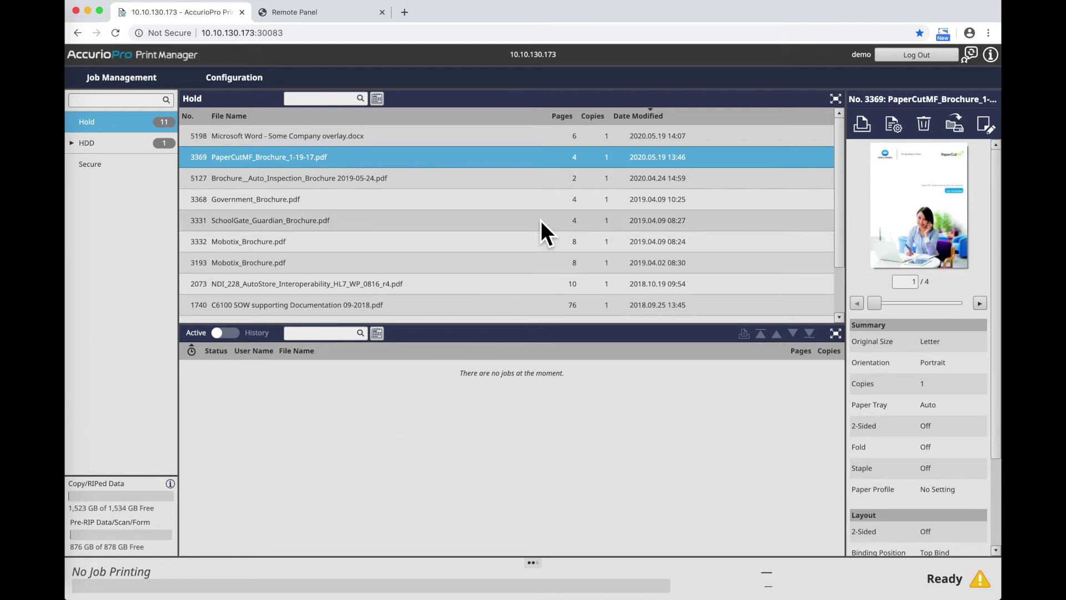
# - Select the held Some Company overlay.docx job and page its preview through to page 6
pyautogui.click(339, 137)
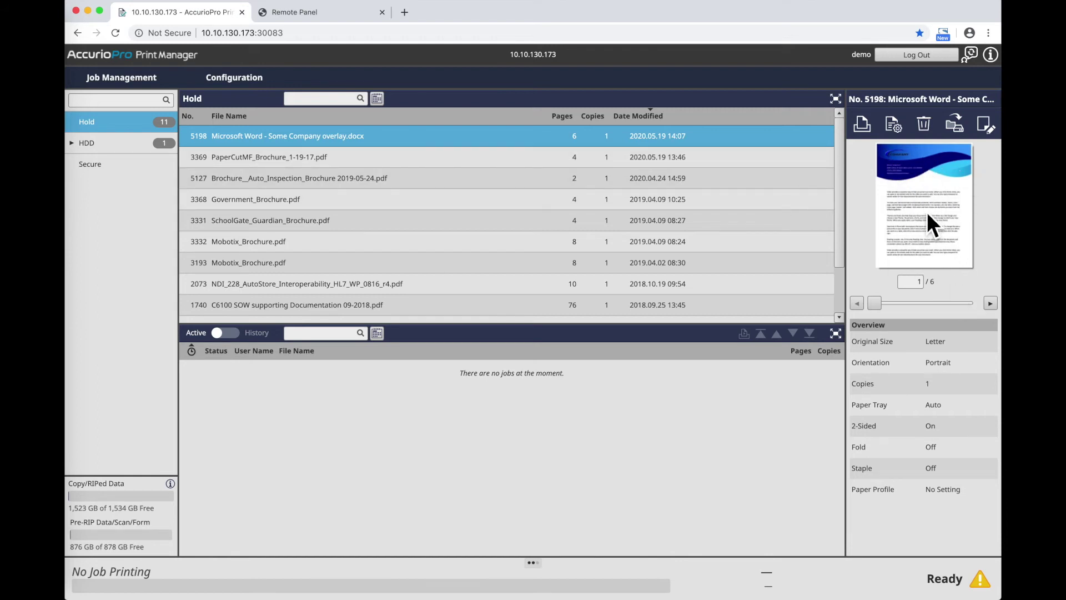
pyautogui.click(989, 303)
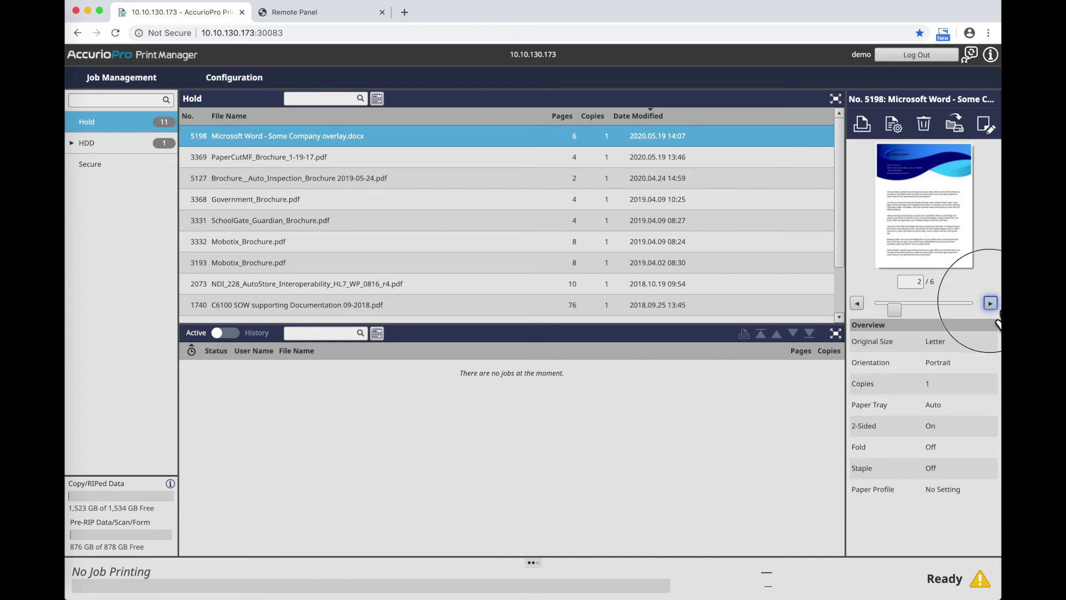
pyautogui.click(989, 303)
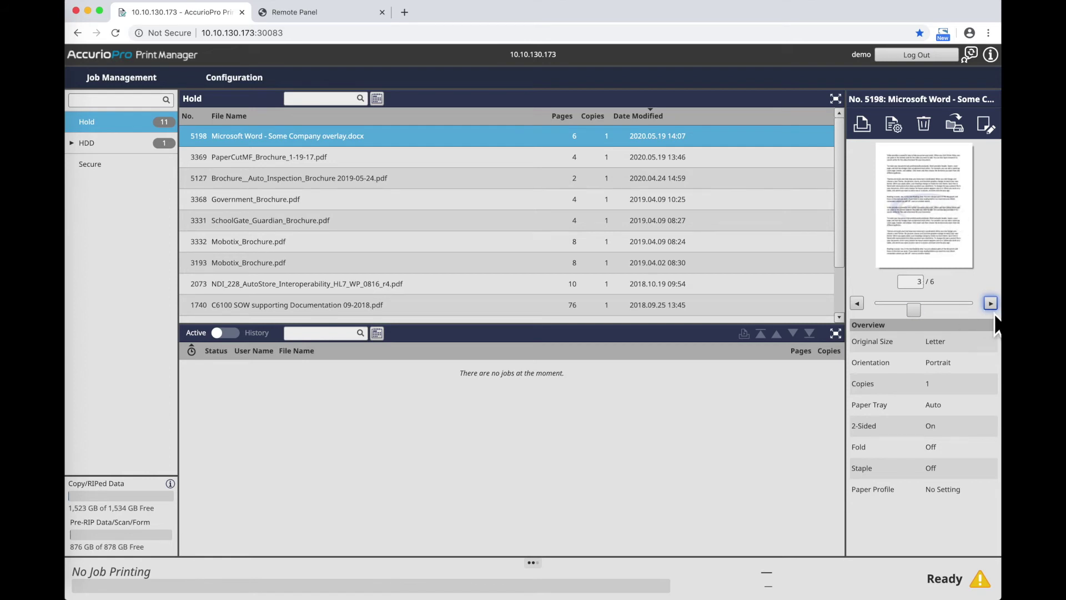
pyautogui.click(990, 302)
pyautogui.click(989, 303)
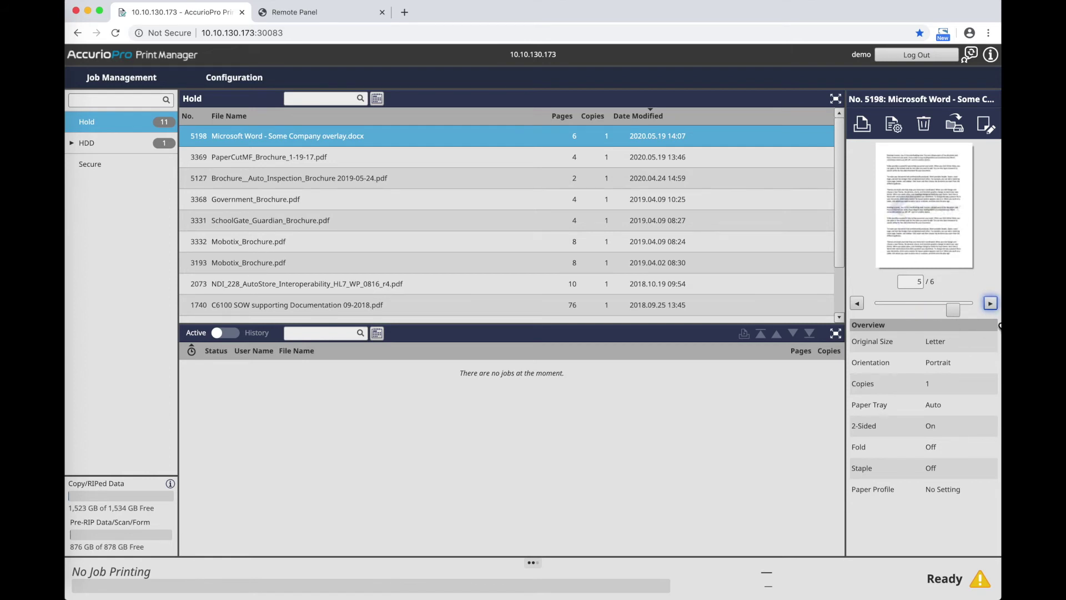
pyautogui.click(990, 303)
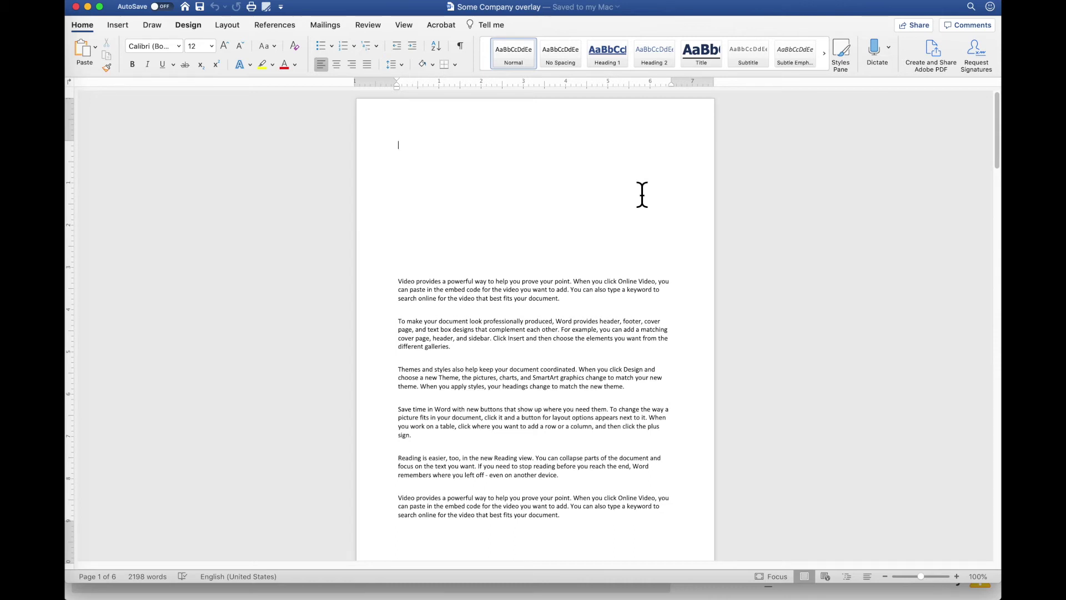
# - Reopen printing in the Konica Minolta driver's Forms settings
pyautogui.press('cmd+p')
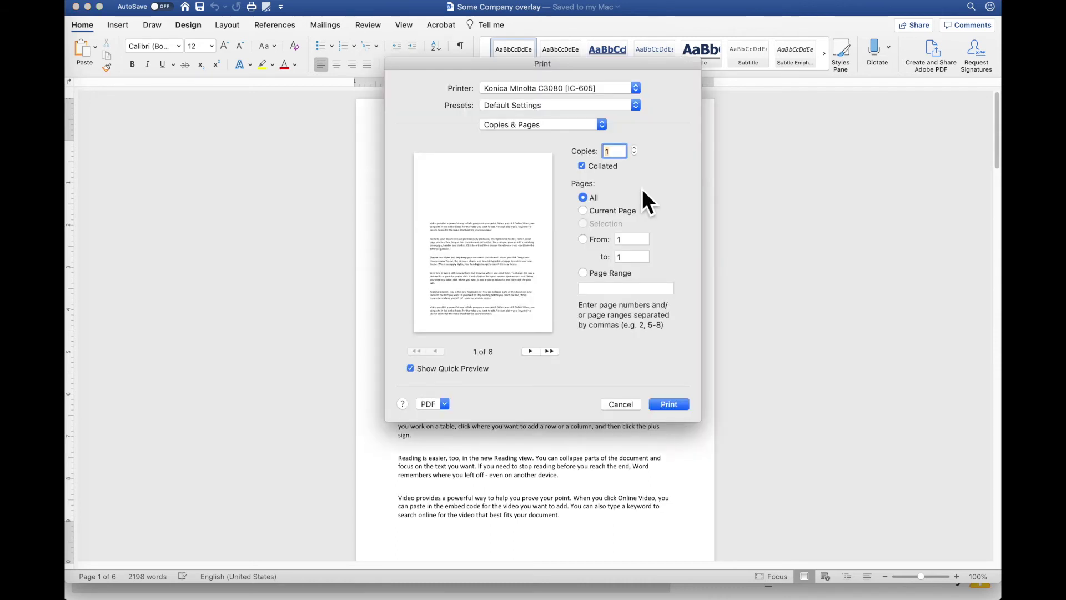
pyautogui.click(602, 125)
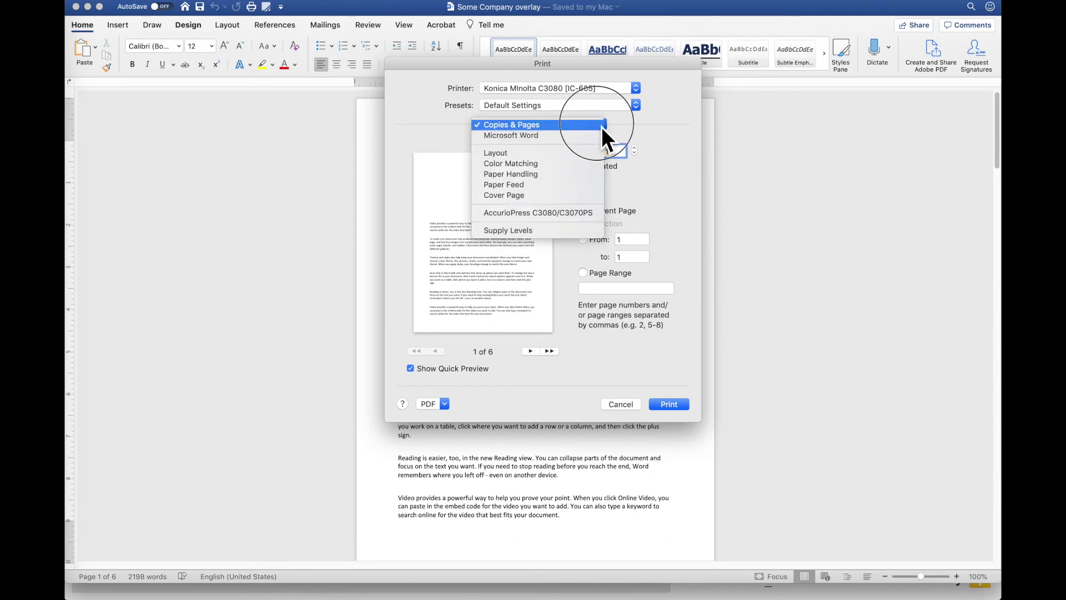
pyautogui.click(577, 216)
pyautogui.click(483, 142)
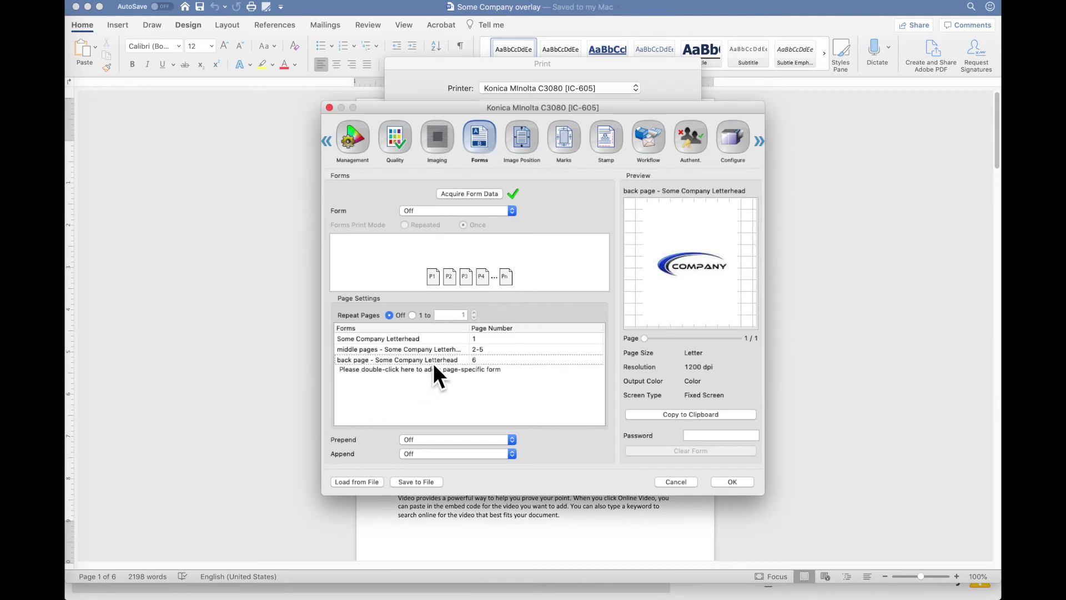
# - Remove the back page form from page 6 and append the back page letterhead instead
pyautogui.doubleClick(433, 364)
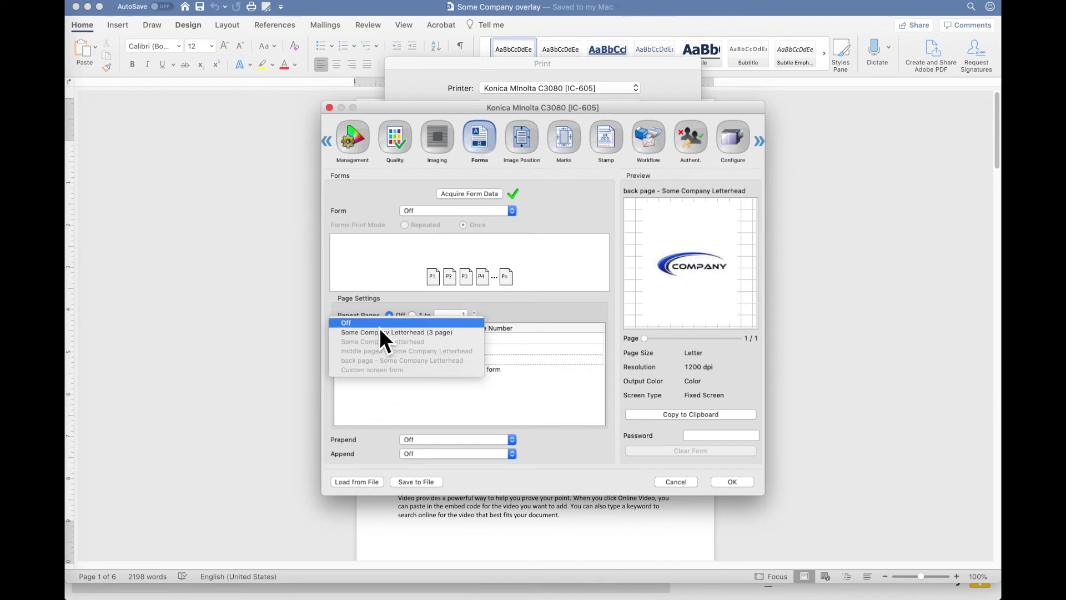
pyautogui.press('Return')
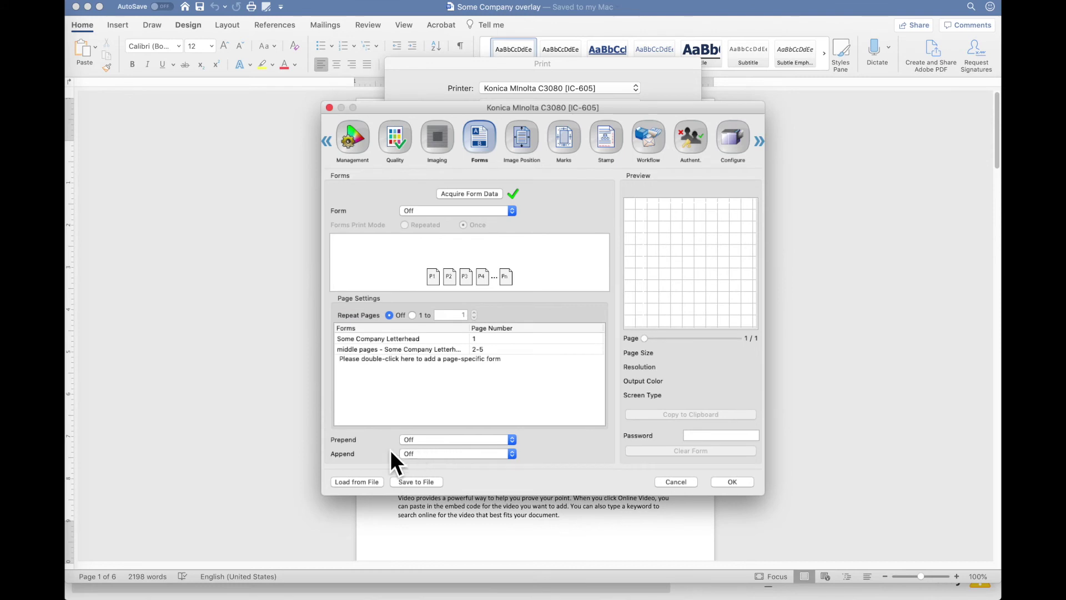
pyautogui.click(428, 457)
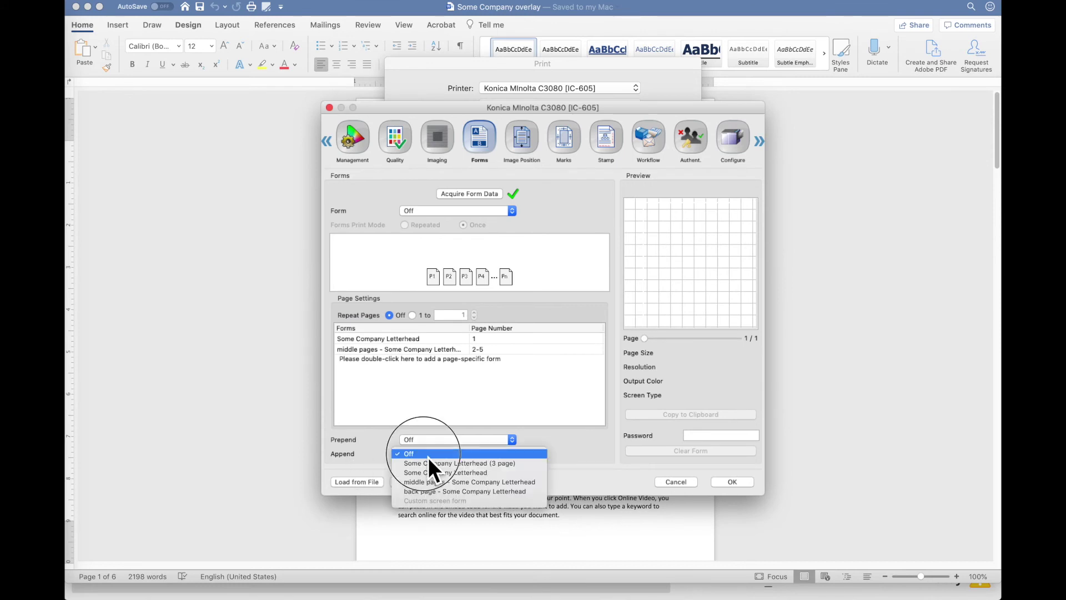
pyautogui.click(493, 486)
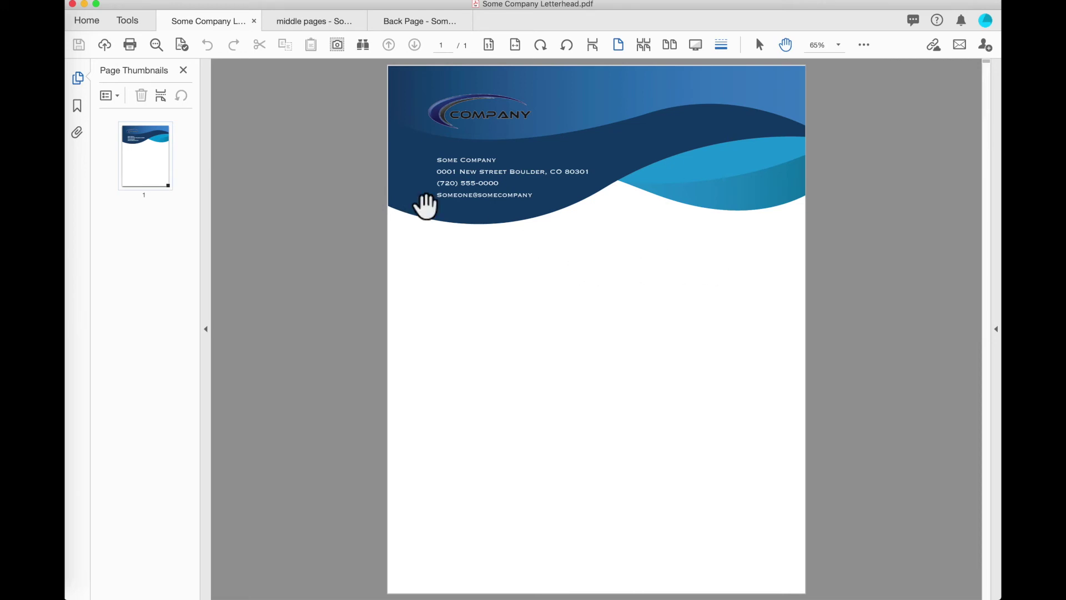
# - Bring up the Konica Minolta driver's Workflow settings for the letterhead PDF
pyautogui.click(130, 46)
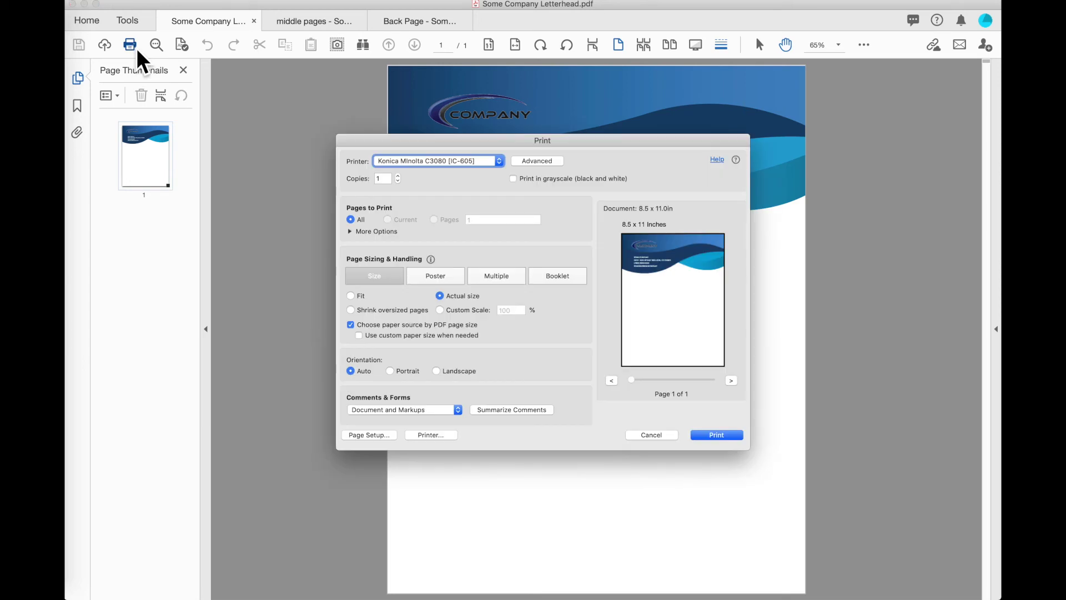
pyautogui.click(430, 436)
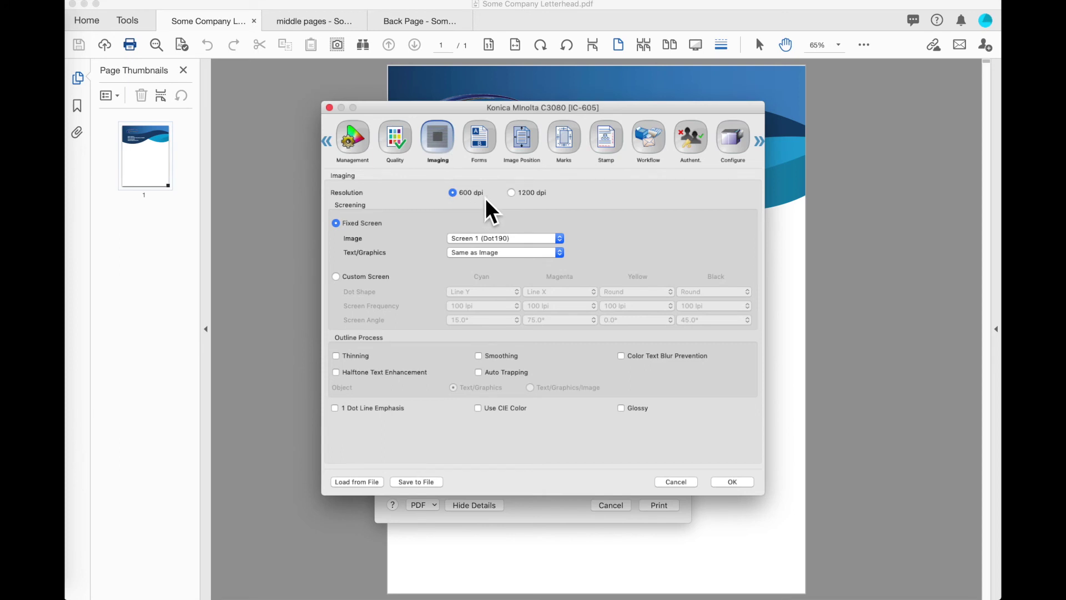
pyautogui.click(481, 140)
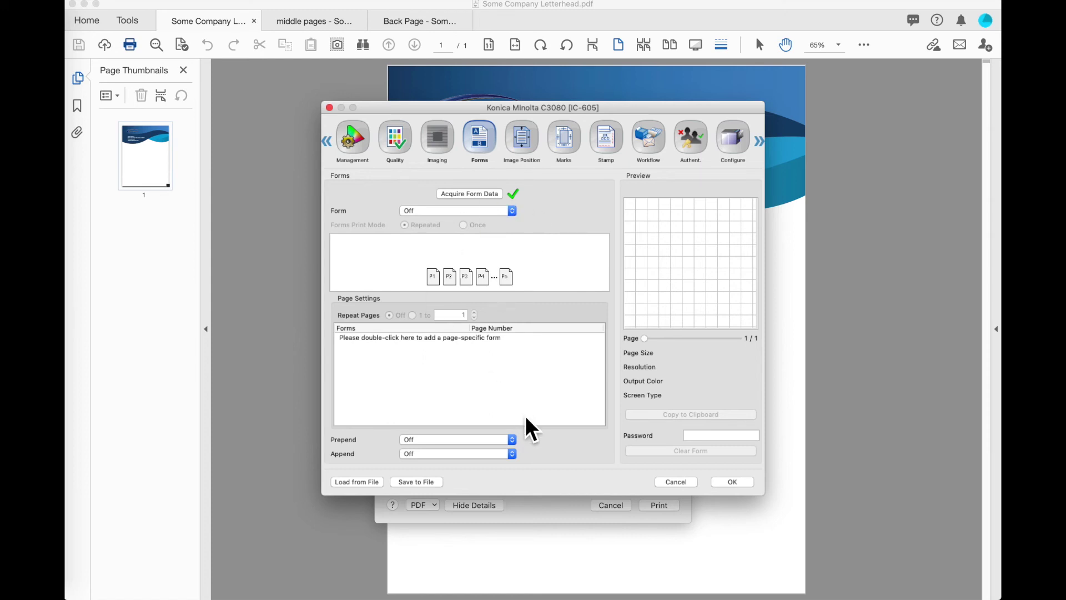
pyautogui.click(652, 151)
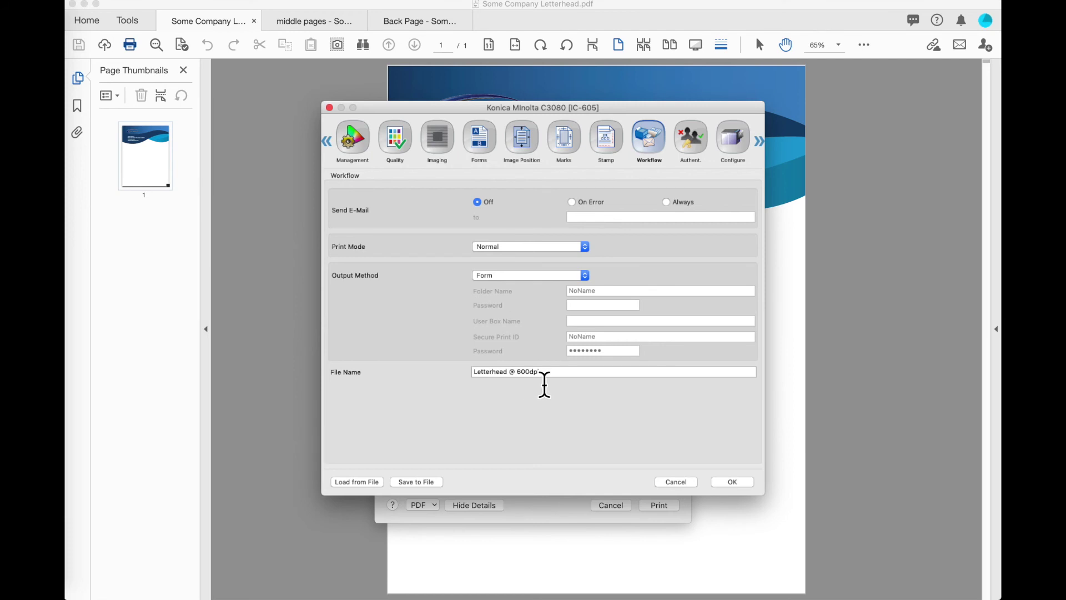
# - Name the form 'Letterhead @ 600dpi' and print it to the printer as a stored form
pyautogui.moveTo(545, 375); pyautogui.dragTo(476, 375)
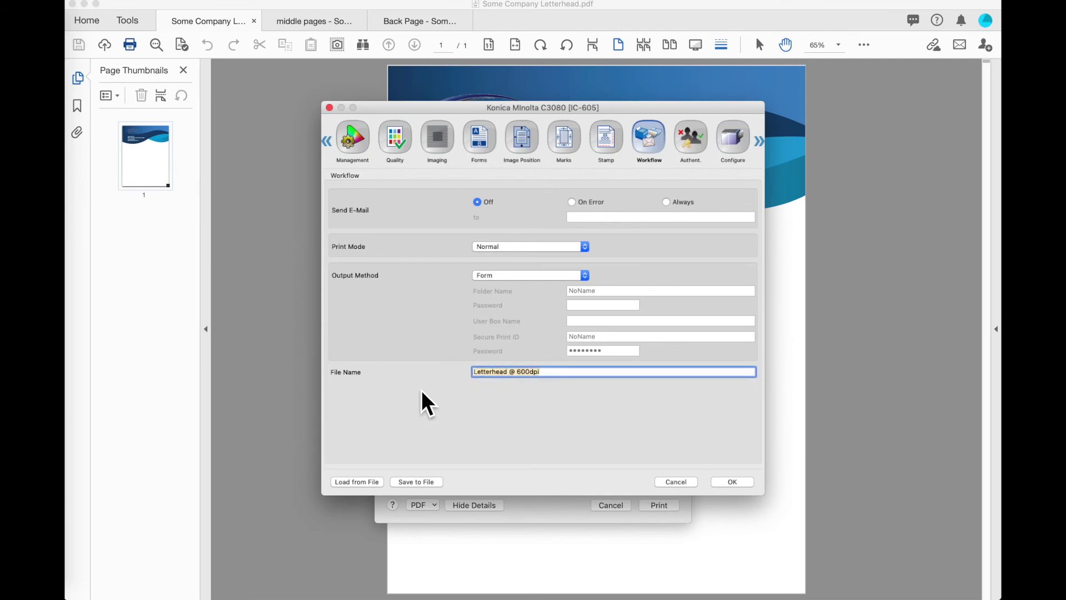
pyautogui.click(558, 377)
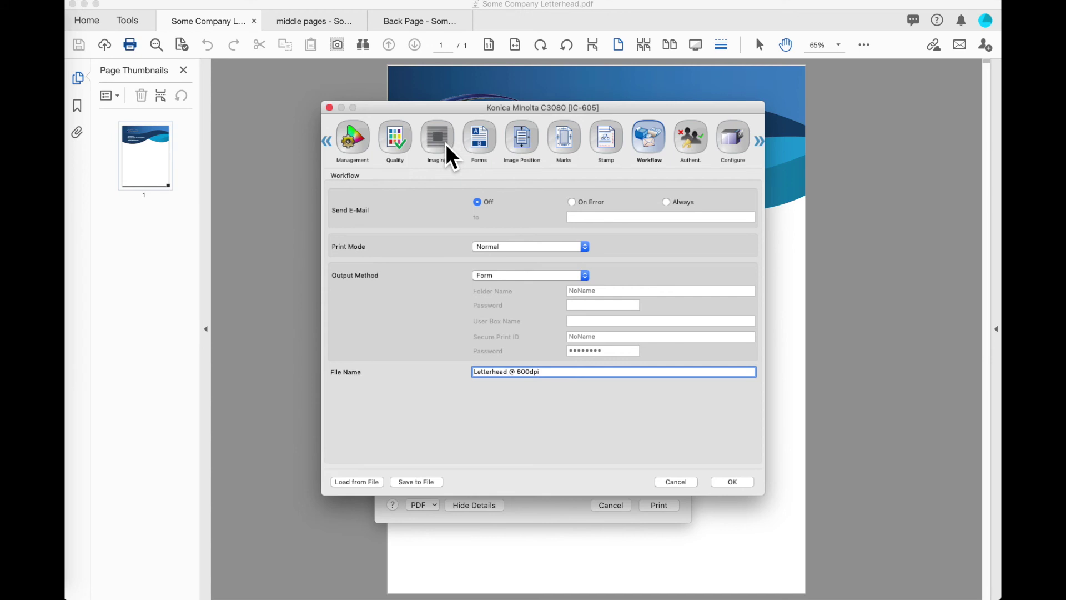
pyautogui.click(731, 483)
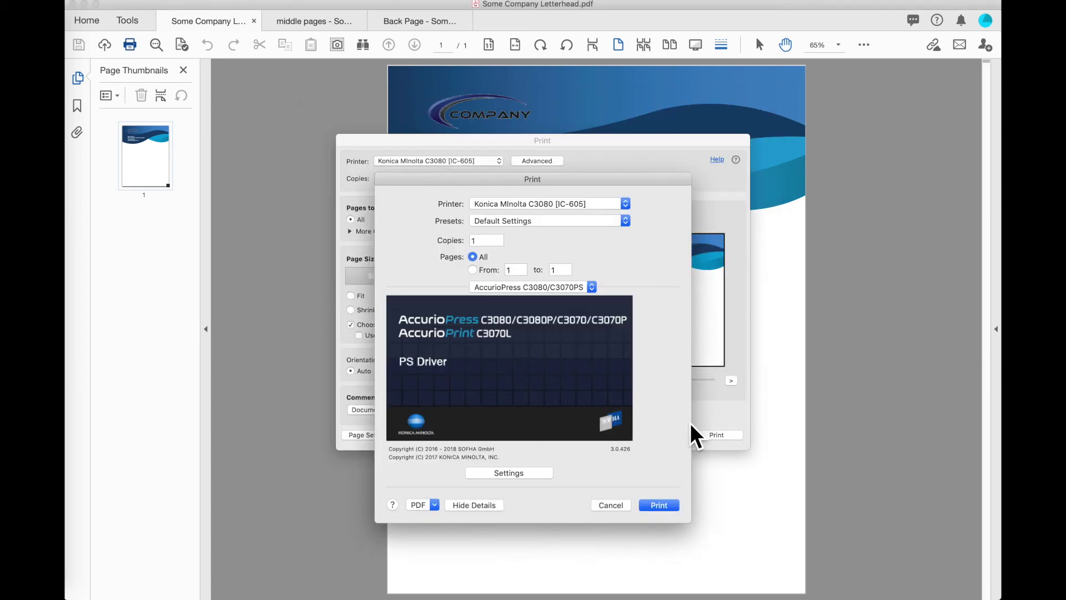
pyautogui.click(661, 505)
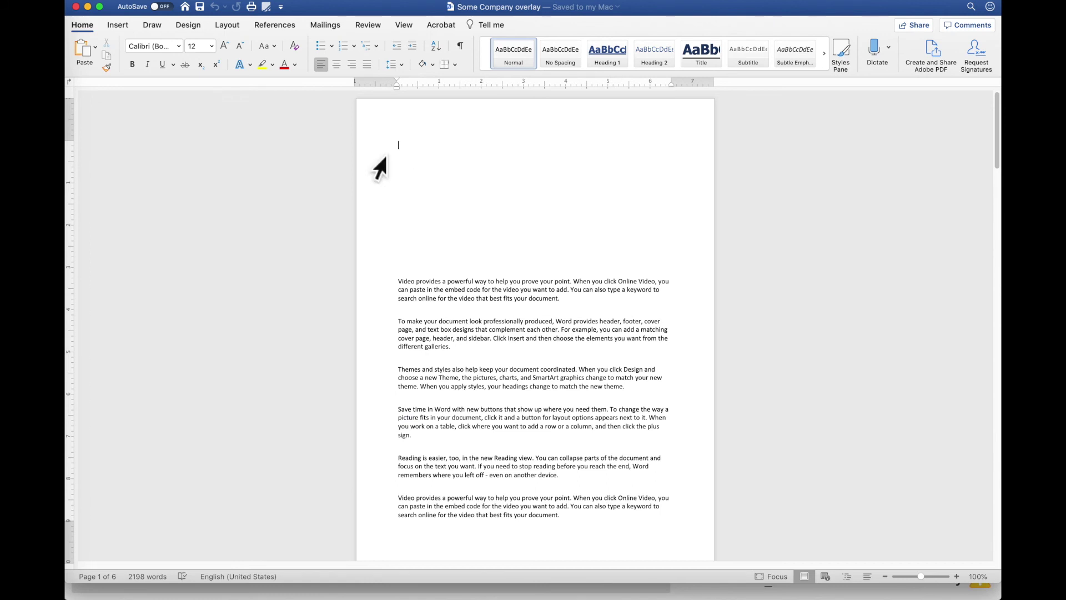
# - Bring up the Word job's Konica Minolta driver settings and check the available forms
pyautogui.press('super+p')
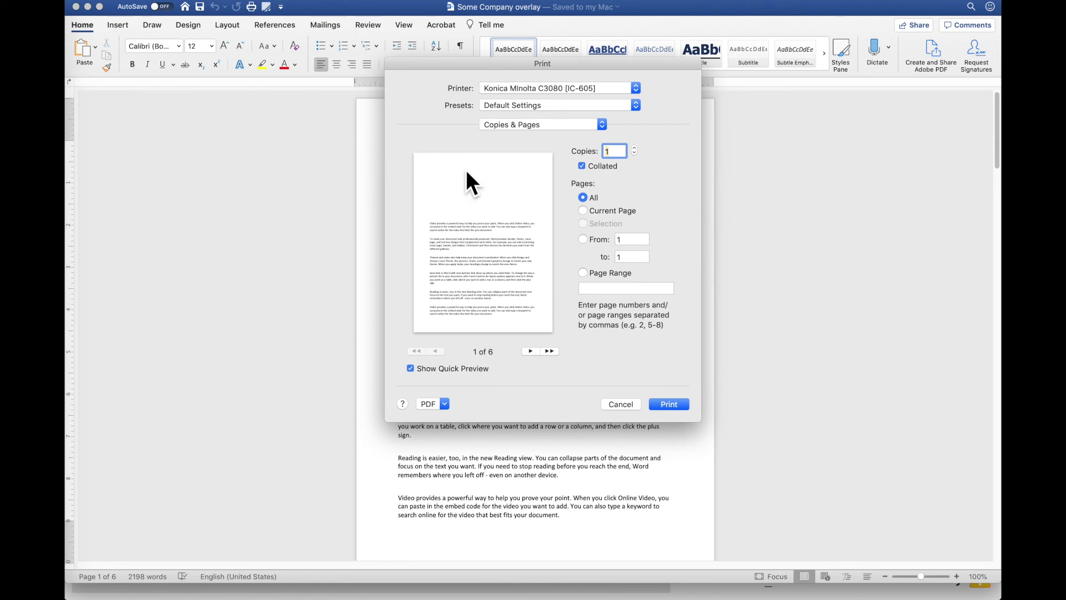
pyautogui.click(599, 131)
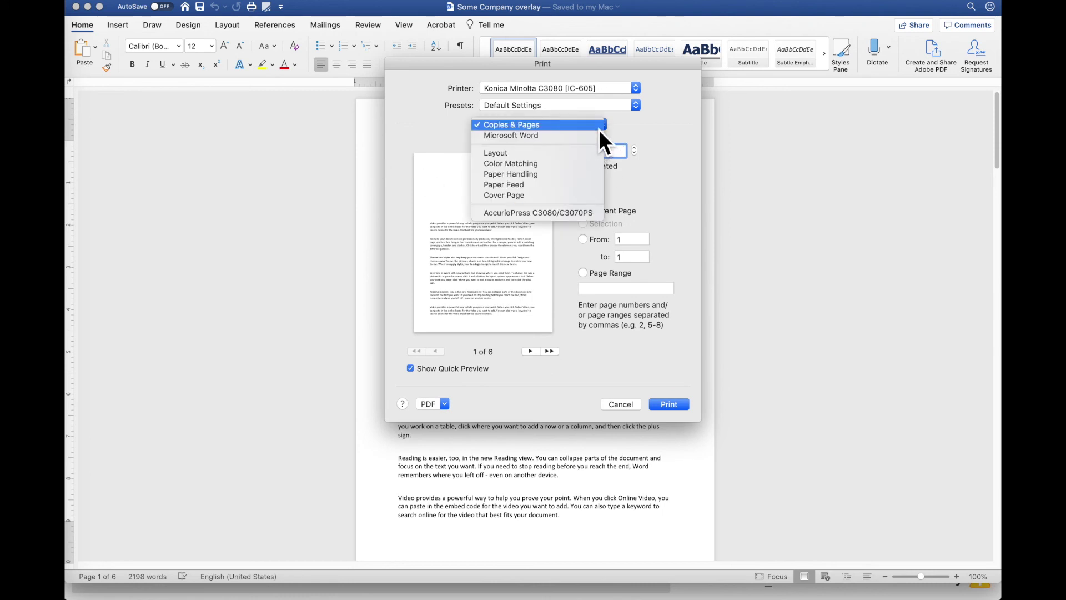
pyautogui.click(572, 217)
pyautogui.click(546, 312)
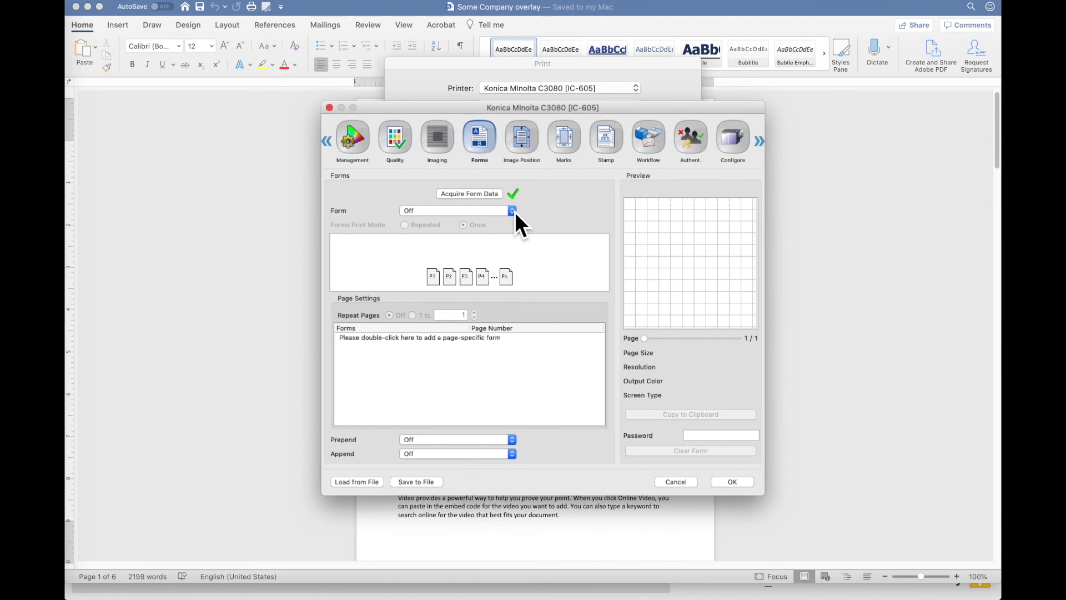
pyautogui.click(514, 212)
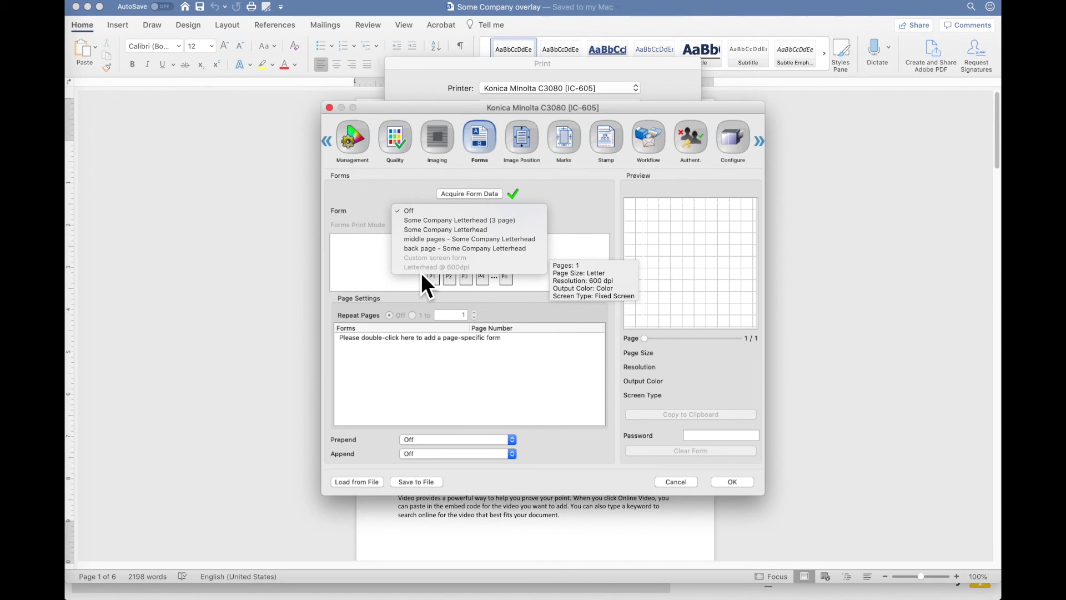
pyautogui.press('Escape')
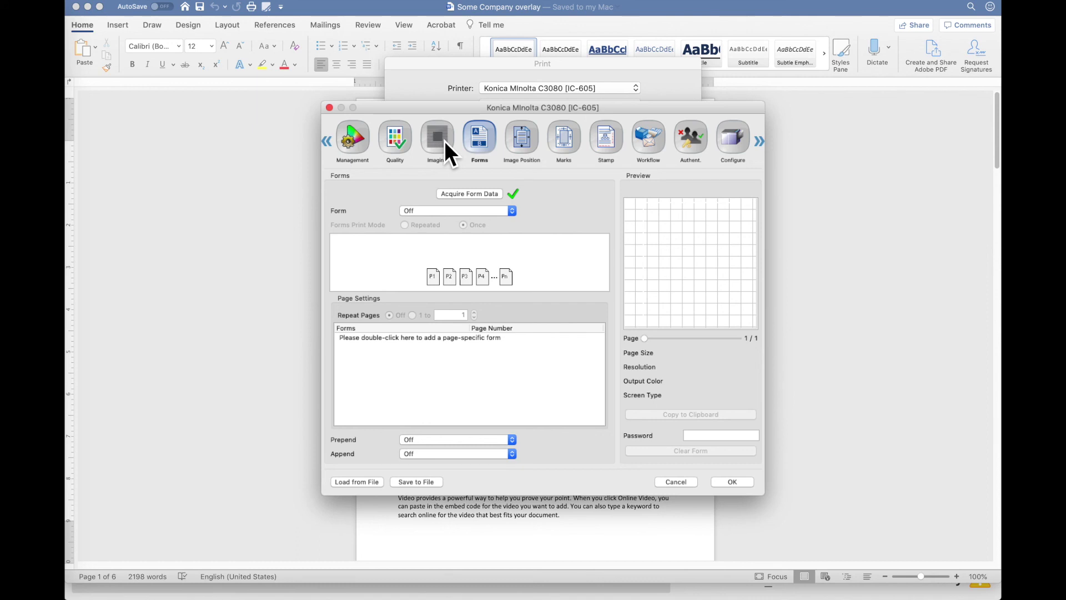
# - Set the resolution to 600 dpi and select the Letterhead @ 600dpi form
pyautogui.click(444, 141)
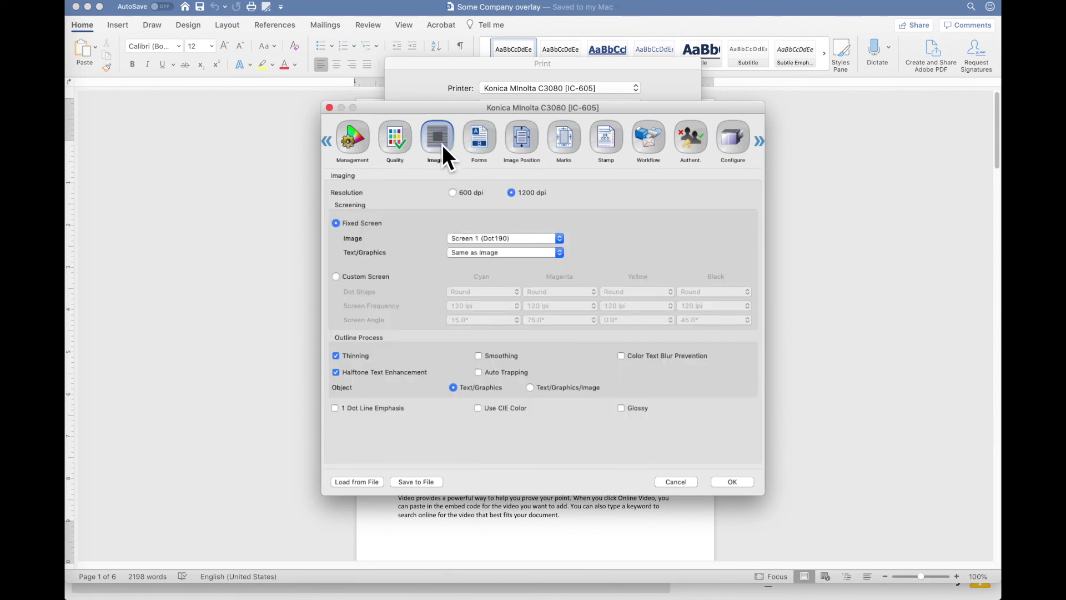
pyautogui.click(455, 194)
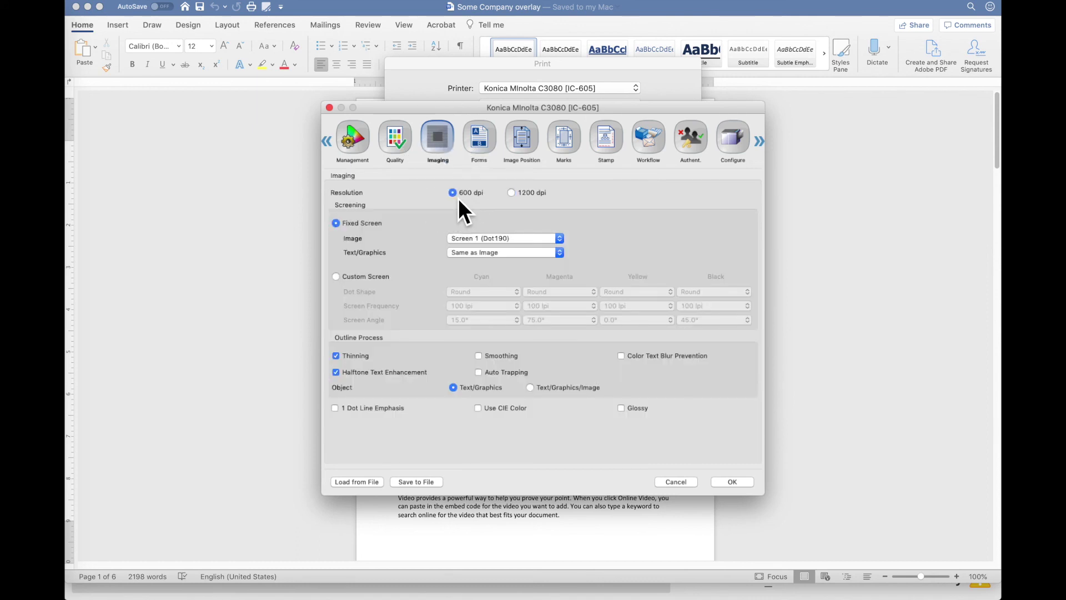
pyautogui.click(483, 145)
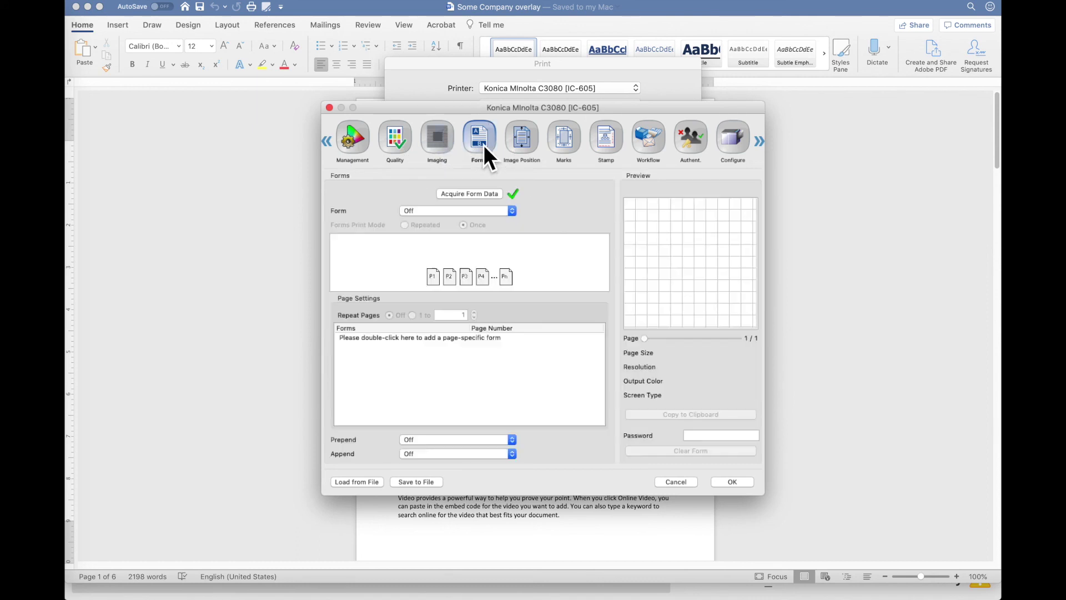
pyautogui.click(503, 214)
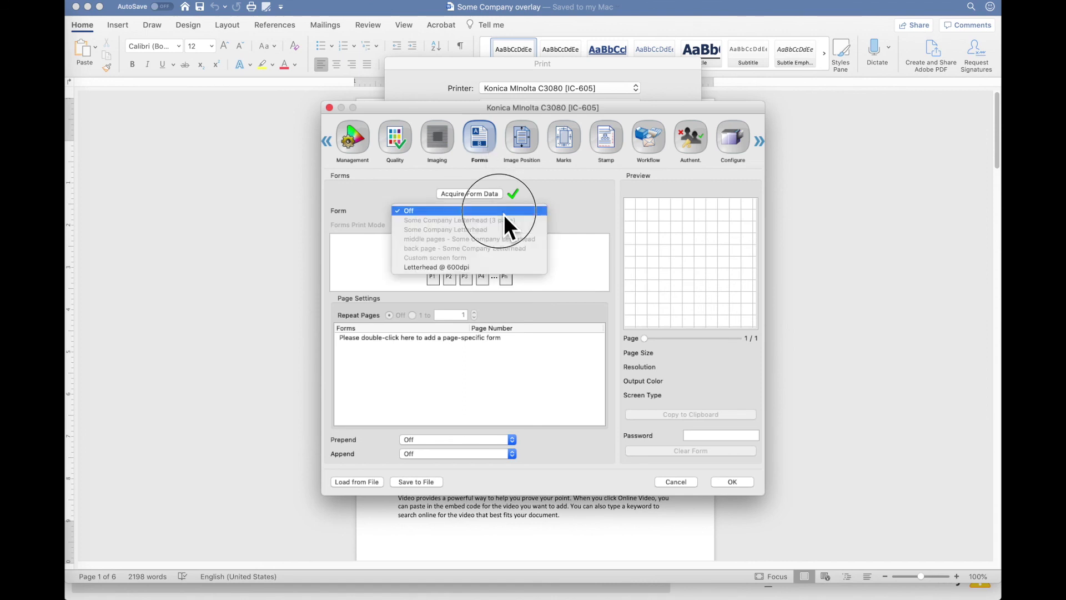
pyautogui.click(464, 268)
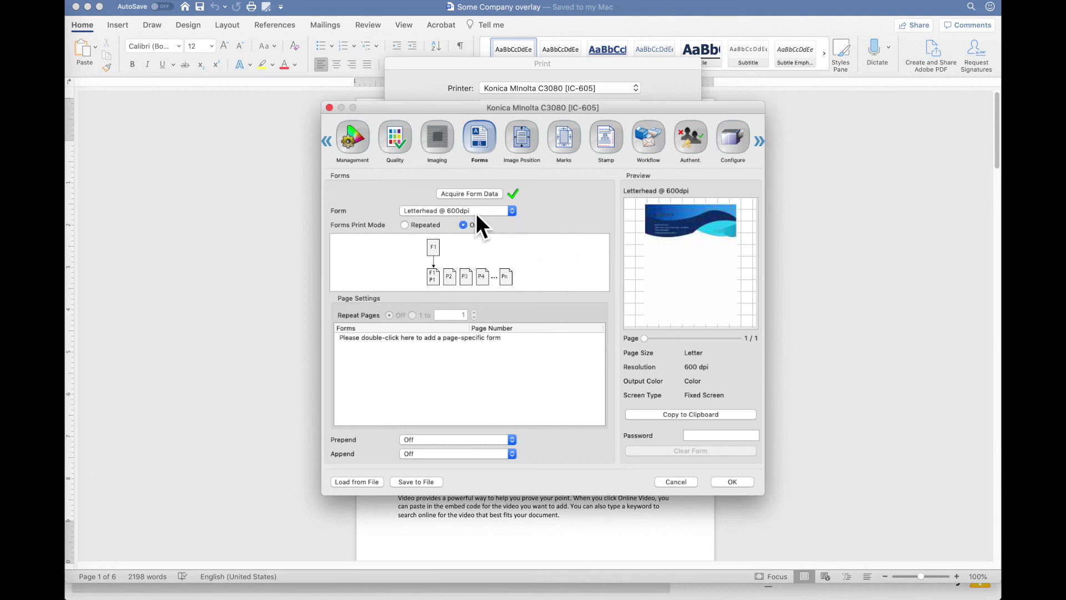
# - Keep 'Letterhead @ 600dpi' selected in the Forms tab's Form list
pyautogui.click(512, 211)
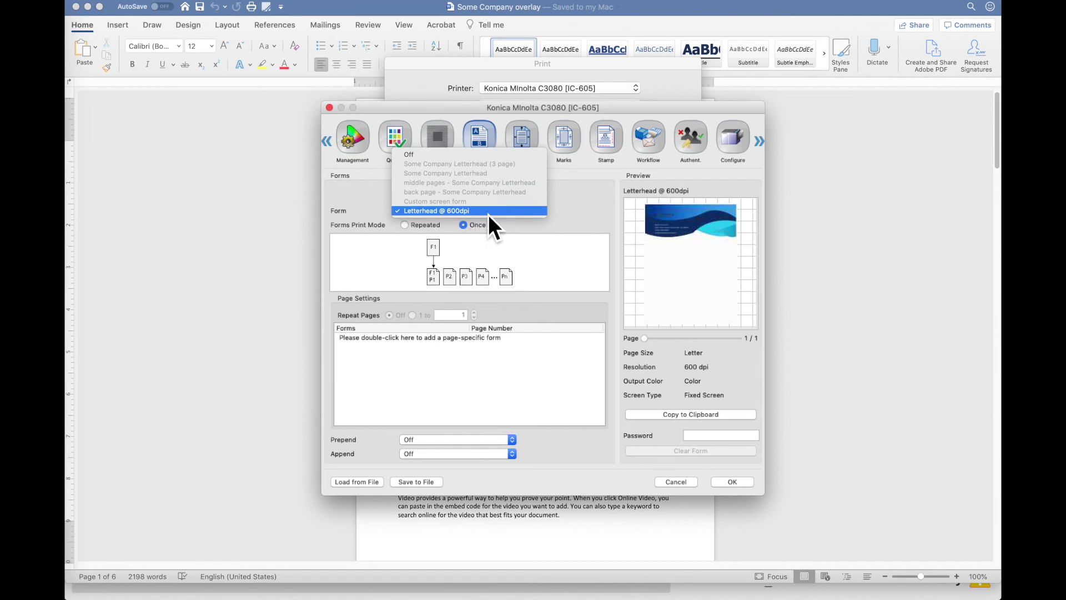
pyautogui.moveTo(450, 211)
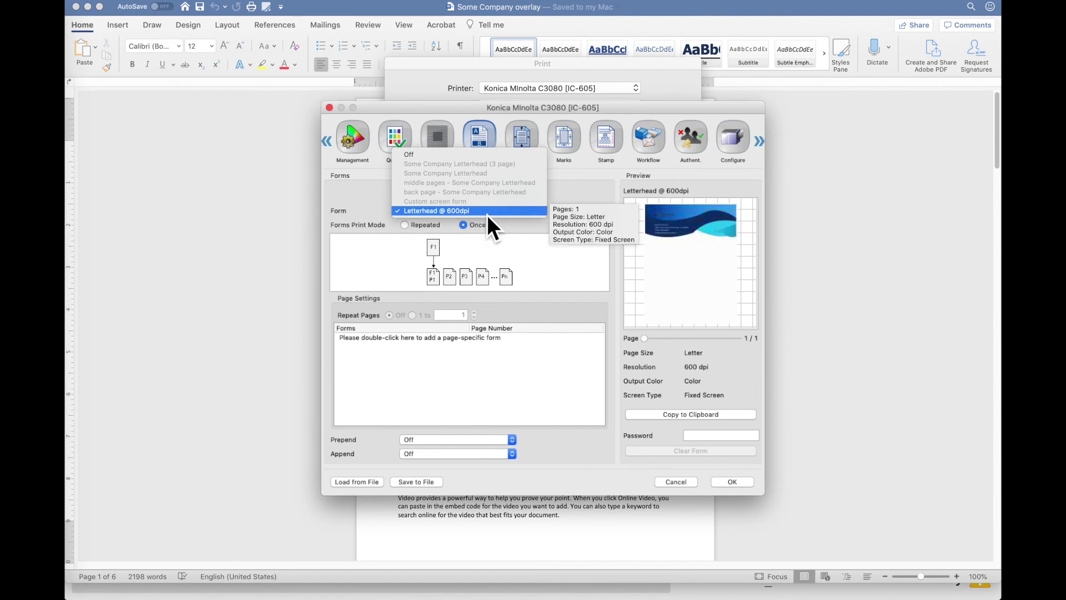
pyautogui.click(487, 211)
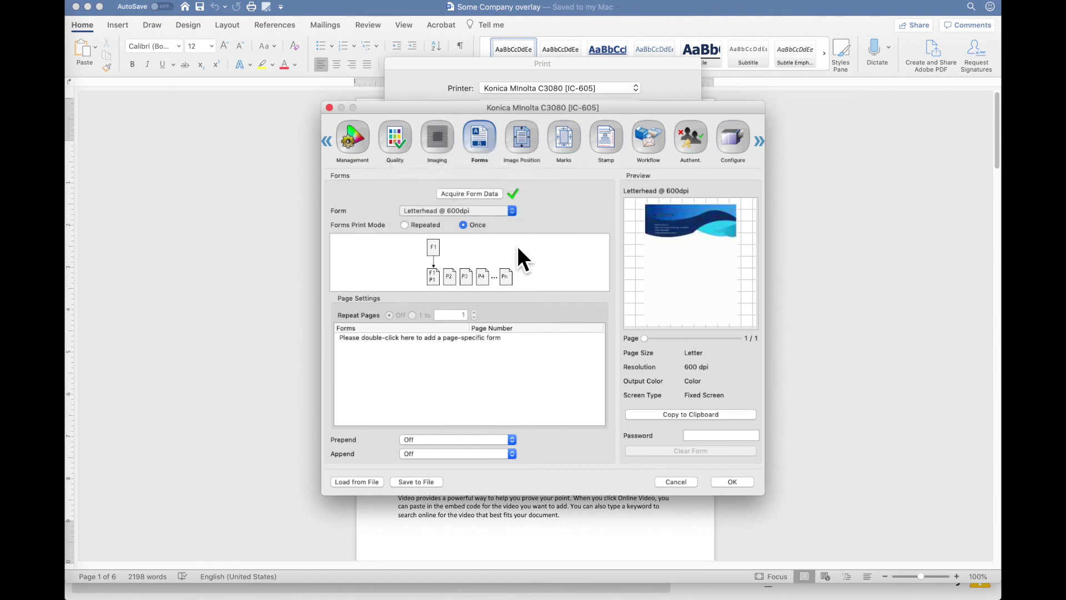
pyautogui.click(497, 212)
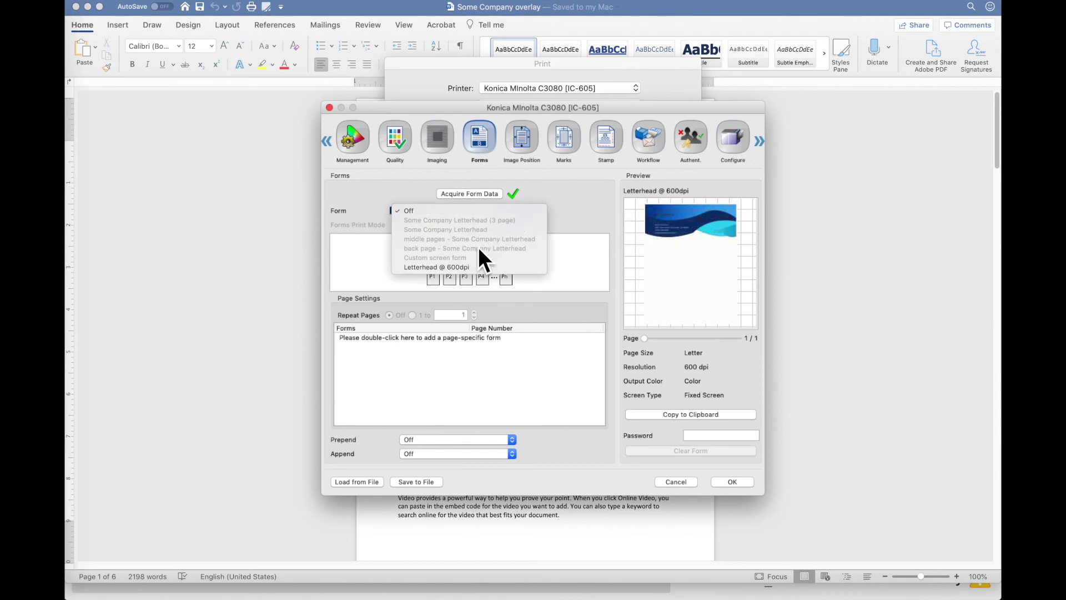
pyautogui.click(481, 268)
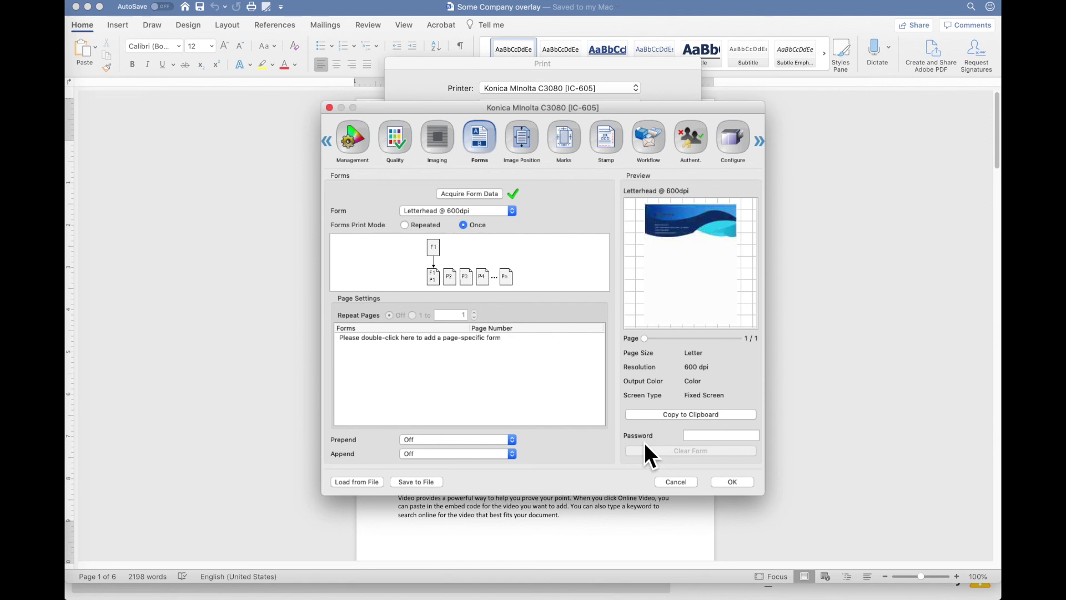
# - Enter the forms password, clear 'Letterhead @ 600dpi', and confirm the Form list shows Off
pyautogui.click(750, 436)
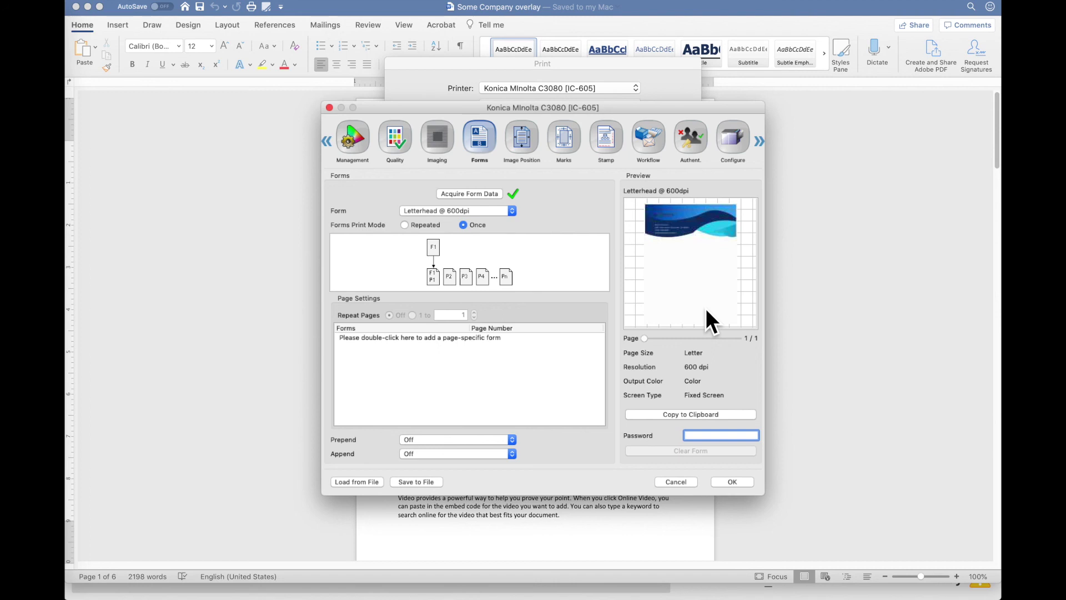
pyautogui.write('password')
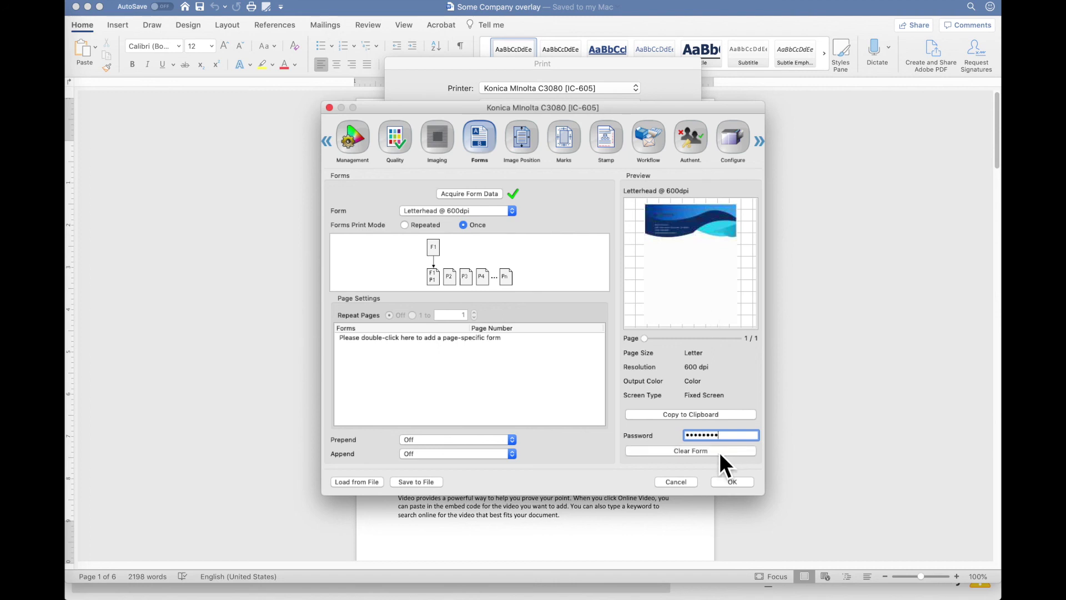
pyautogui.click(718, 452)
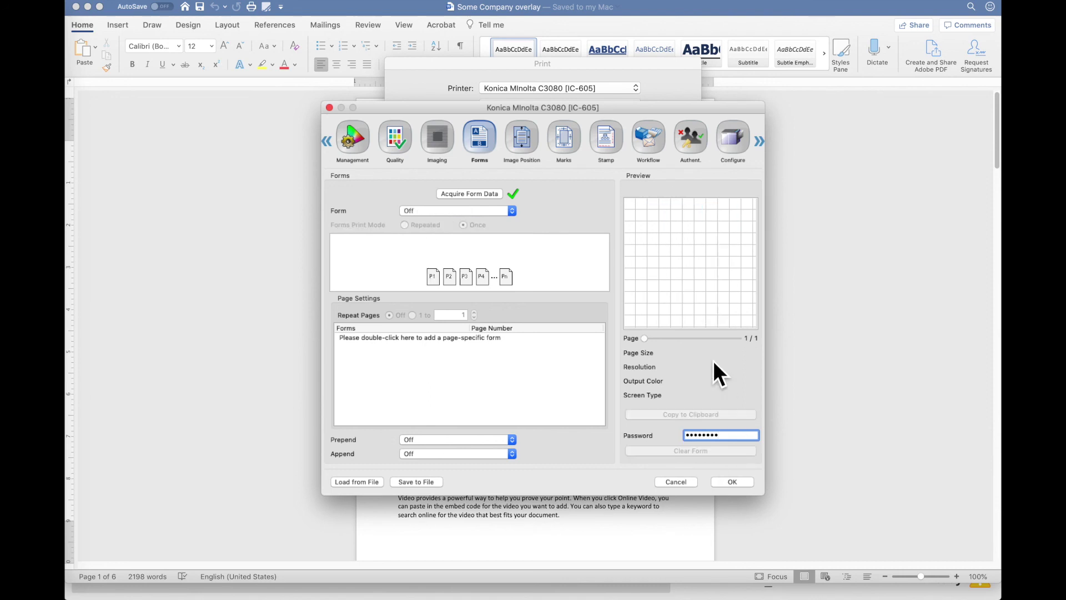
pyautogui.click(515, 210)
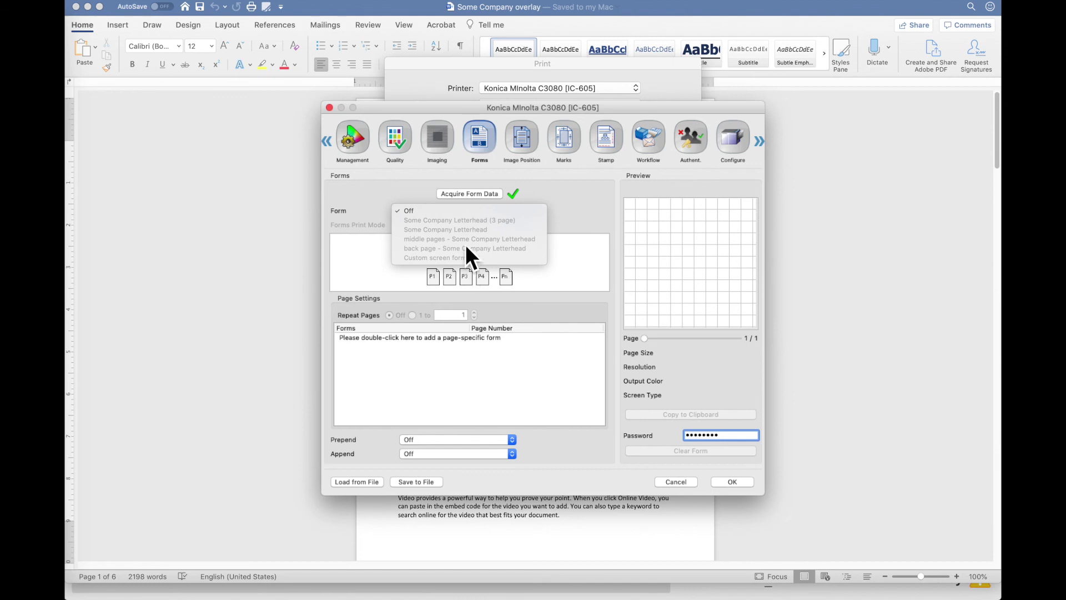